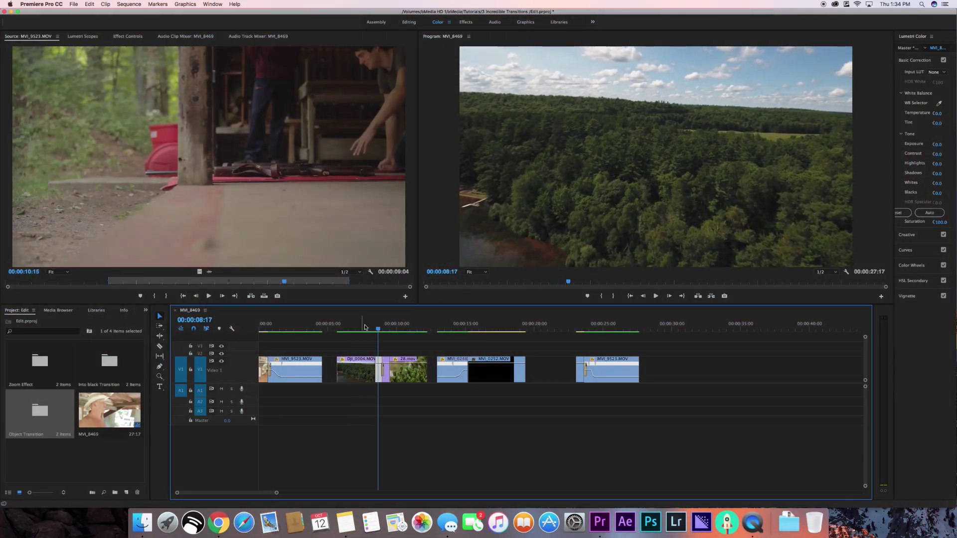
- Play through the existing zoom transition between the DJI_0004.MOV and 28.mov clips in the sequence
click(362, 328)
drag(362, 328, 412, 328)
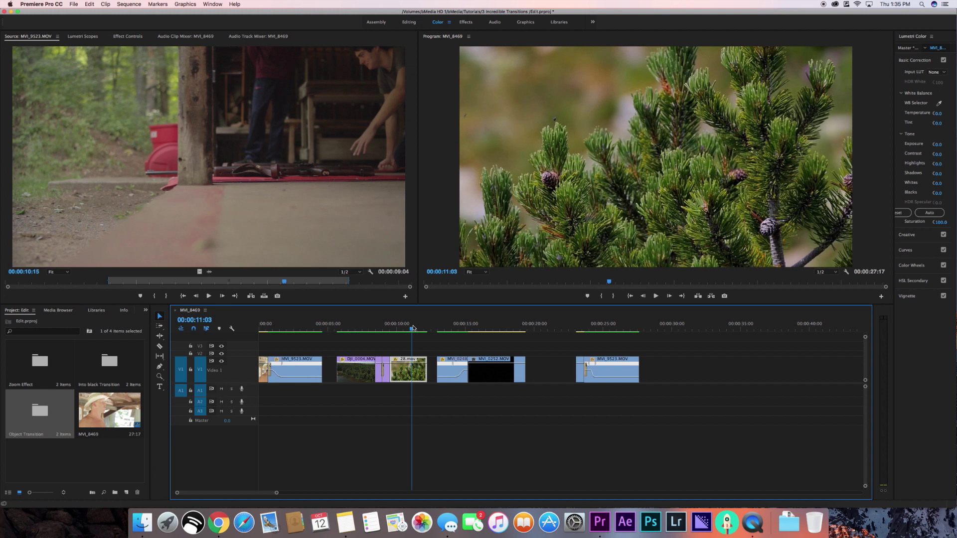
drag(412, 327, 337, 332)
key(space)
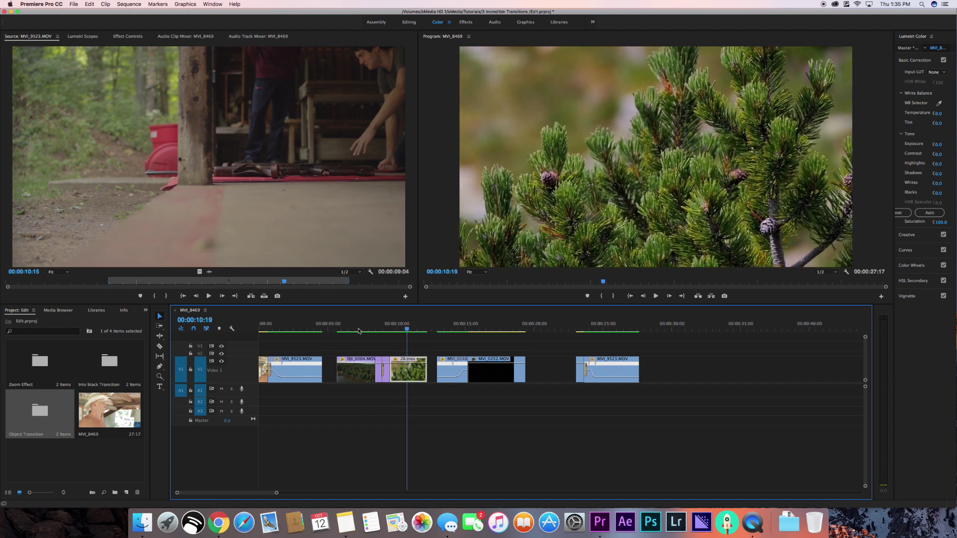
- Open the Zoom Effect bin and place DJI_0004.MOV on Video 1 in the empty space after the last clip
scroll(650, 364, right, 5)
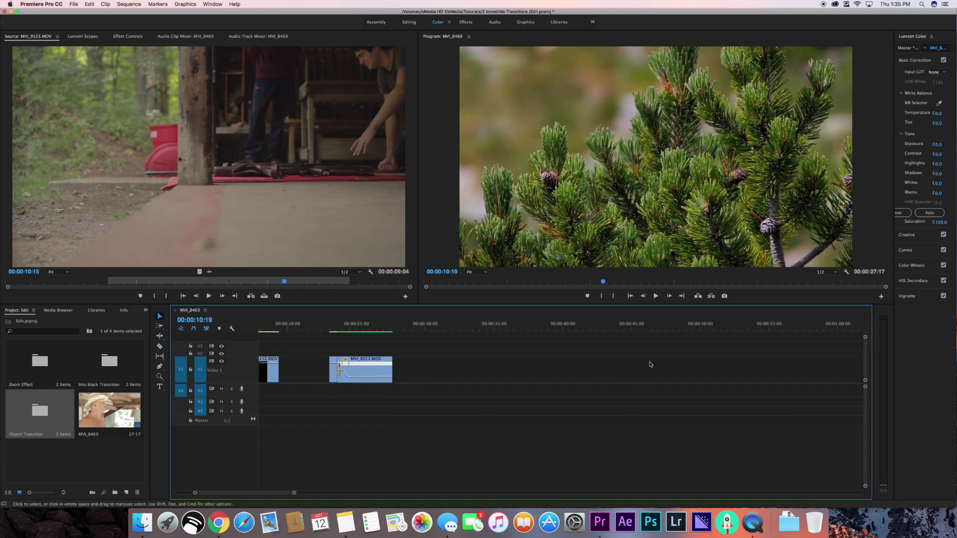
click(449, 360)
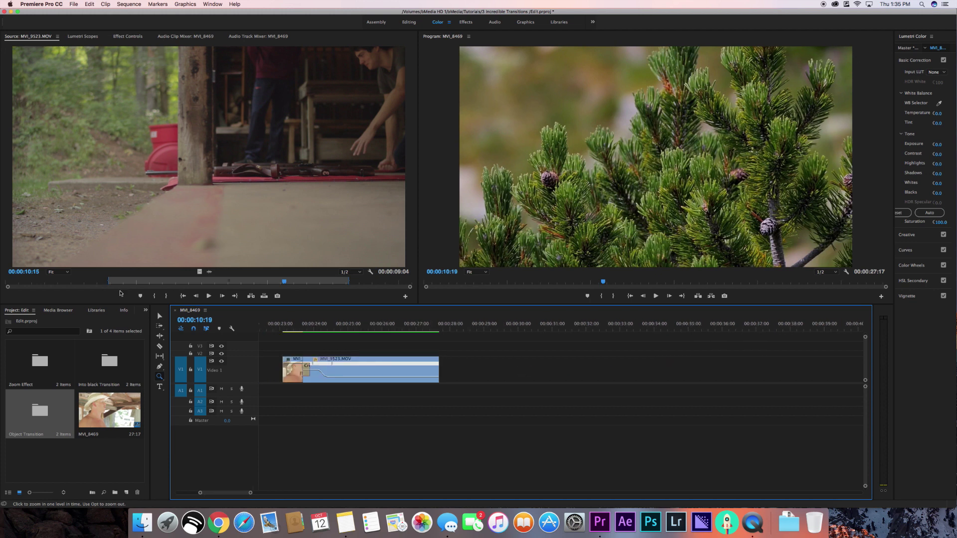
click(158, 316)
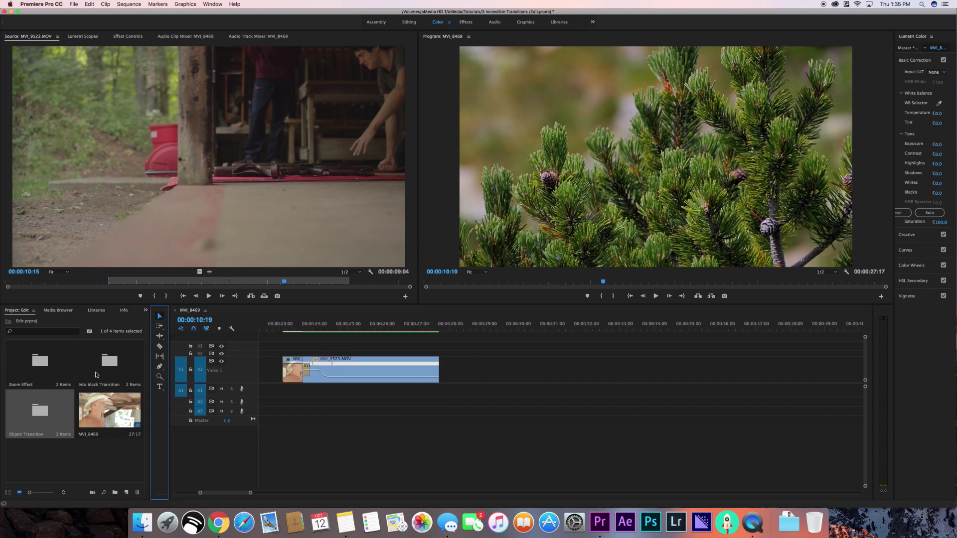
double_click(37, 369)
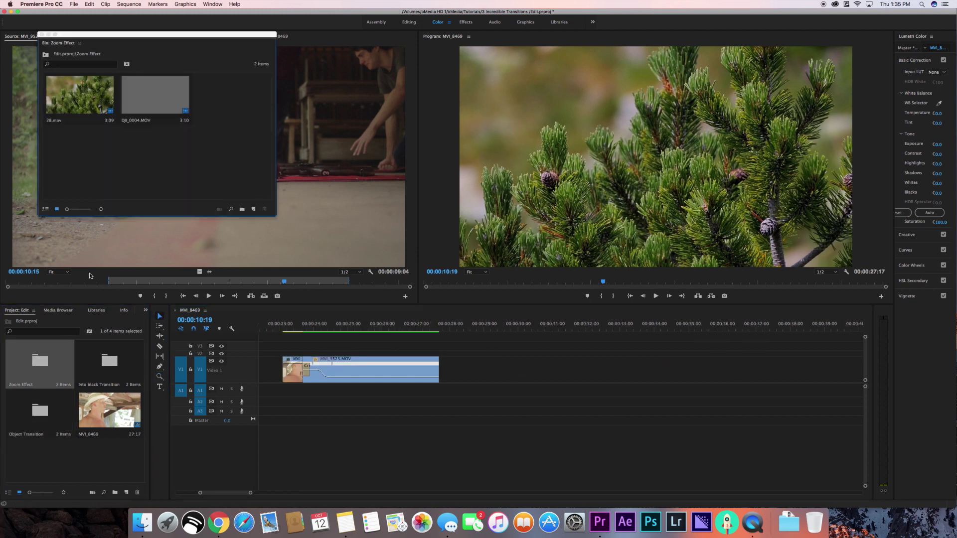
drag(142, 42, 633, 221)
click(217, 115)
double_click(643, 275)
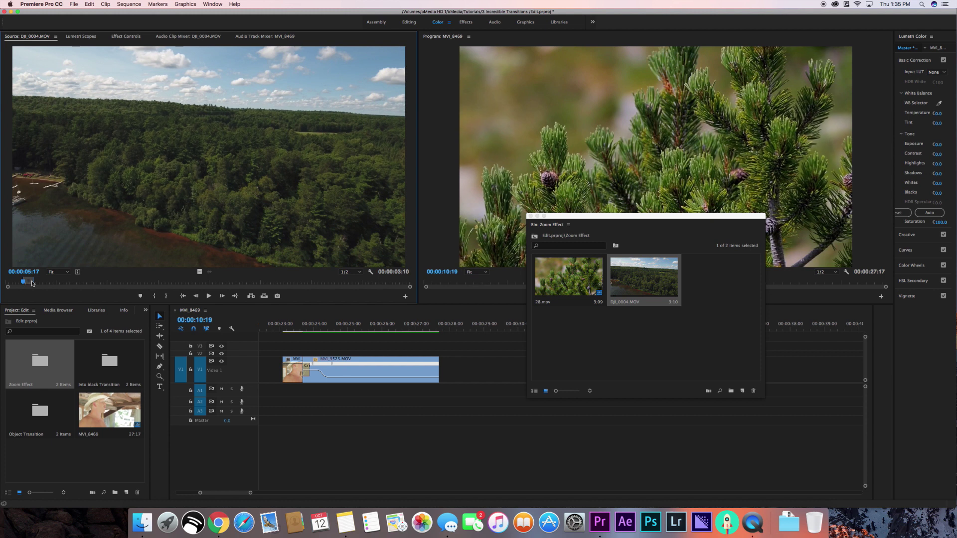
drag(24, 284, 31, 284)
drag(88, 216, 498, 369)
- Load 28.mov from the Zoom Effect bin and place it on Video 1 directly after the new DJI_0004.MOV clip
drag(567, 213, 784, 170)
drag(786, 230, 169, 238)
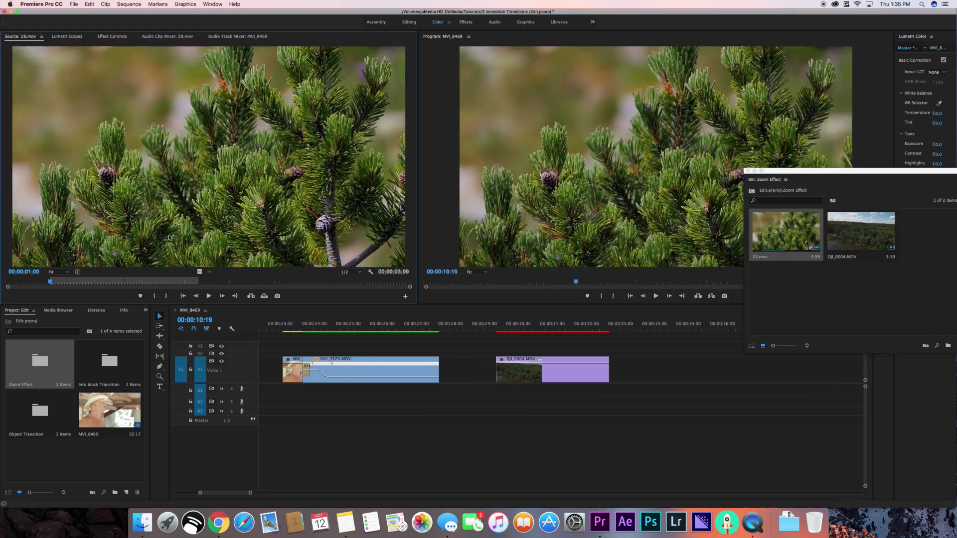
mouse_move(50, 283)
mouse_down()
mouse_move(114, 293)
mouse_move(65, 281)
mouse_up()
drag(283, 180, 614, 364)
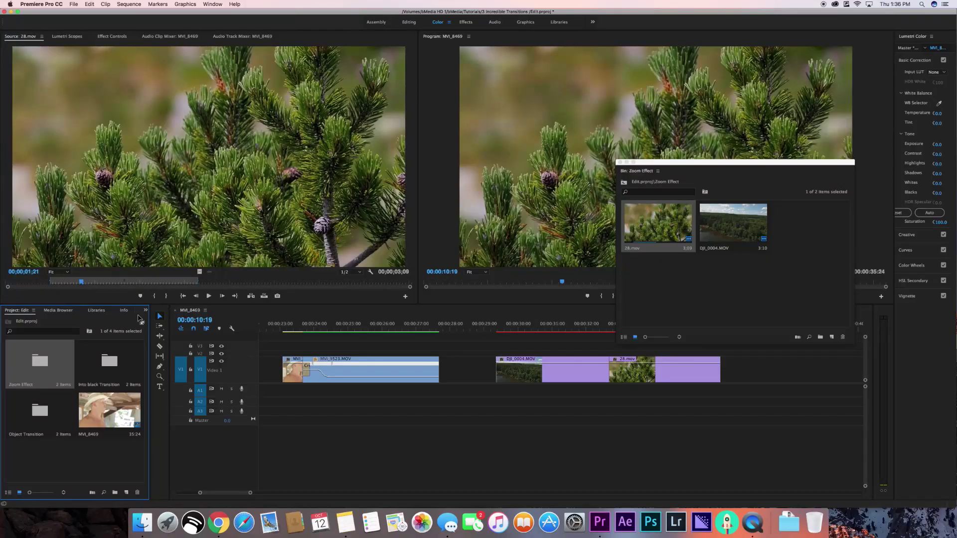
- Clear the effects search and import the ChungDha_SmoothZoom.prfpset preset file into the effect presets
click(146, 311)
click(159, 352)
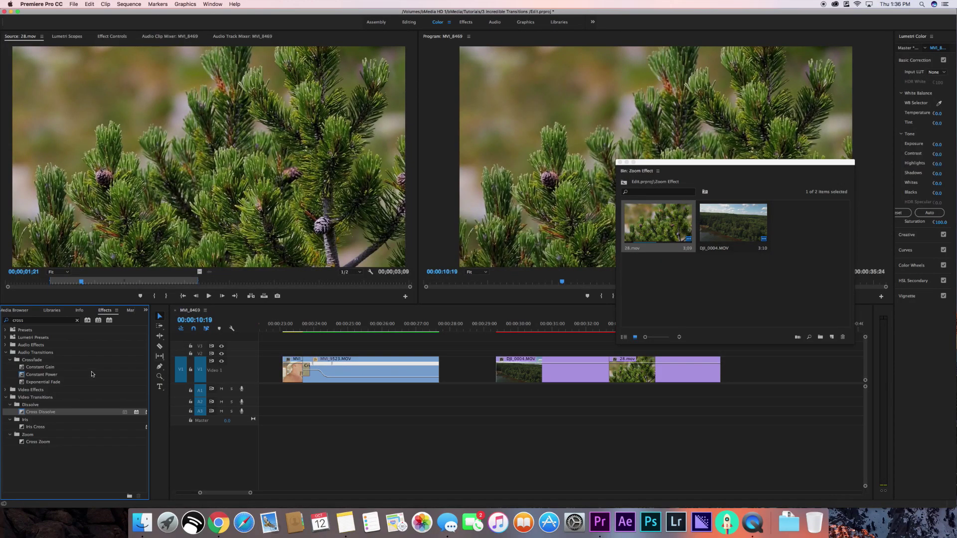
click(76, 321)
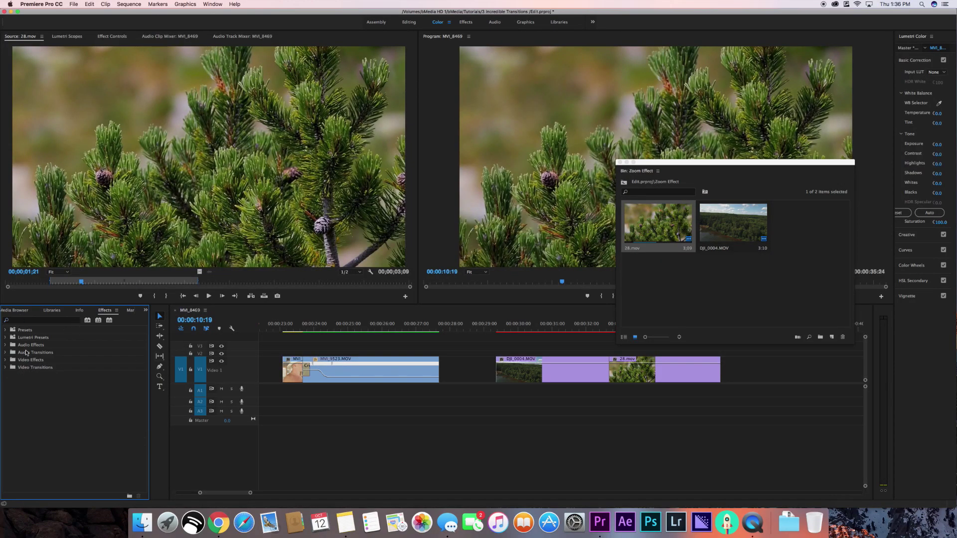
right_click(13, 332)
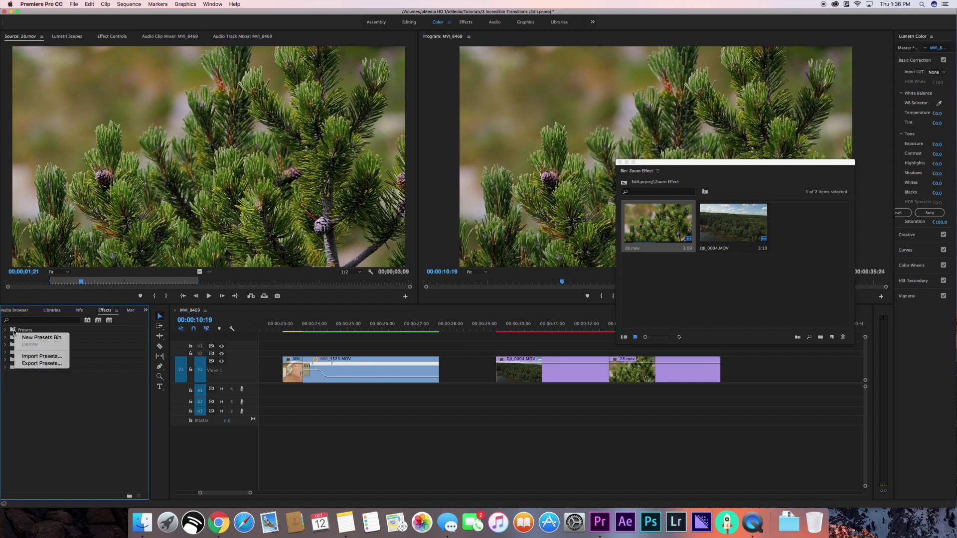
key(Escape)
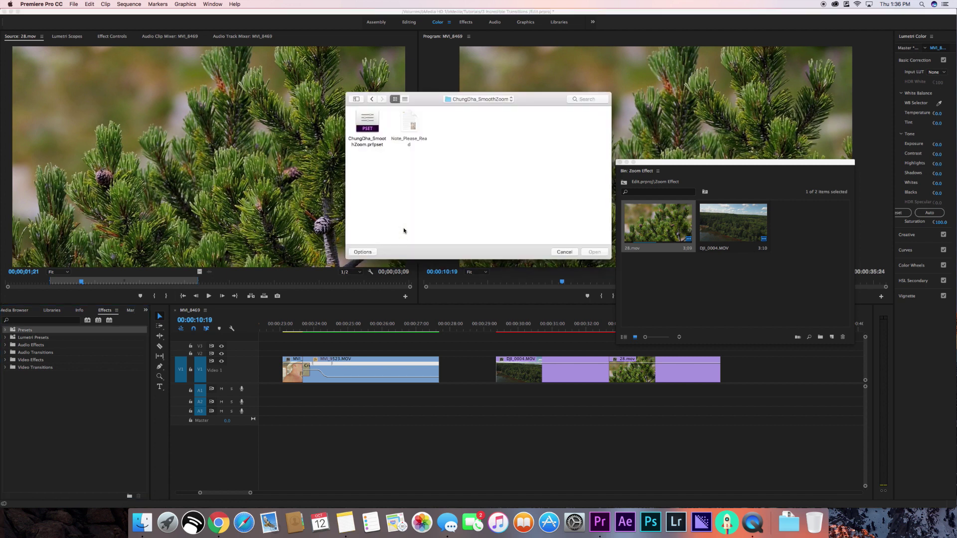
click(594, 252)
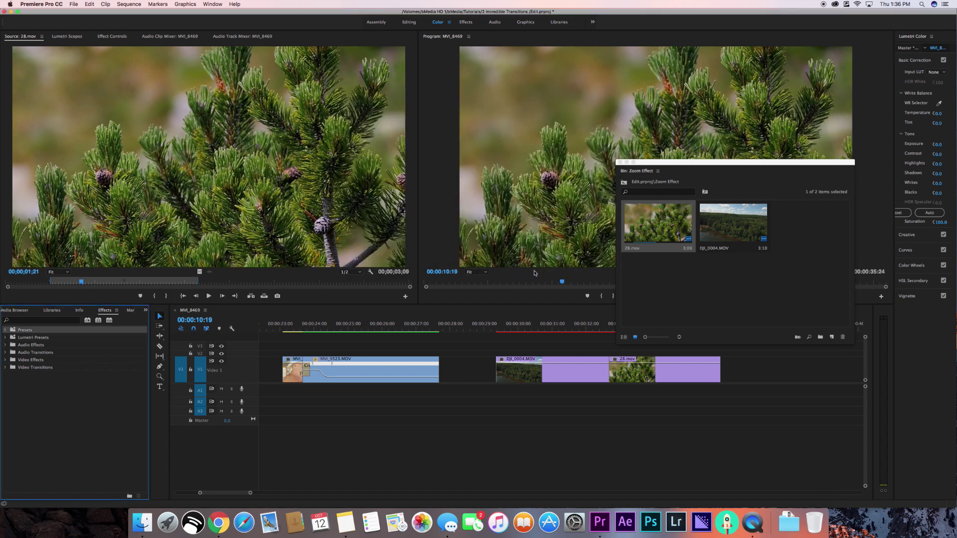
- Expand CHUNG DHA PRESETS down to the CD Smooth Zoom Transition (FHD&4K) presets and close the floating Zoom Effect bin
click(6, 331)
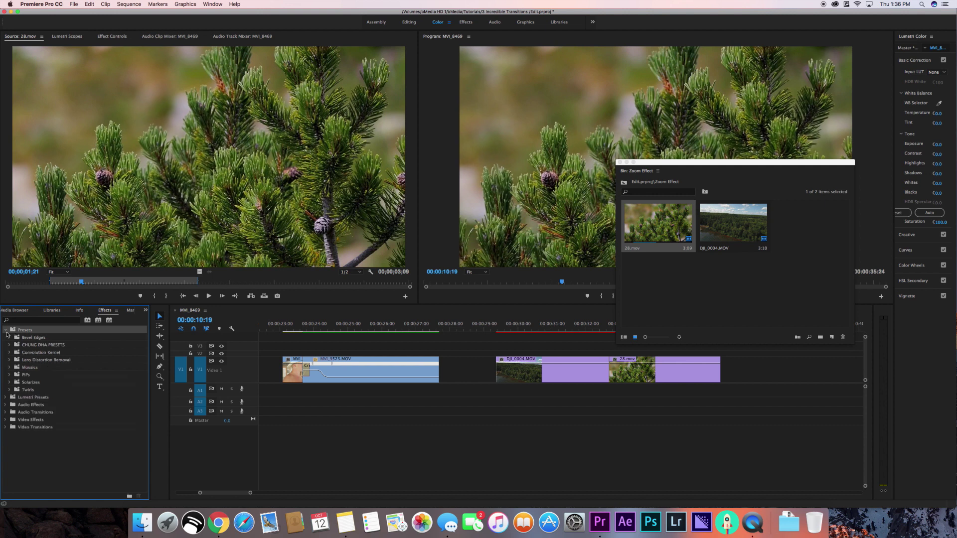
click(42, 346)
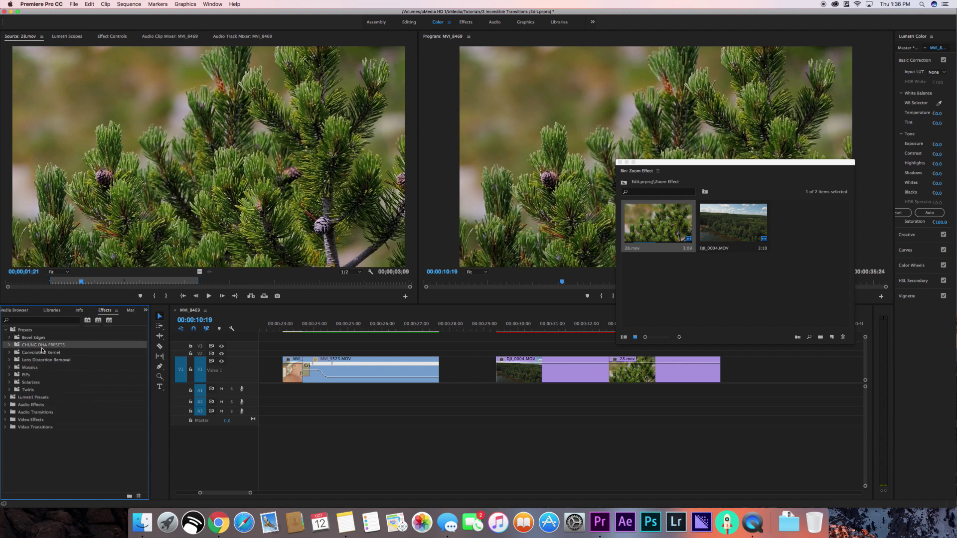
click(10, 345)
click(14, 353)
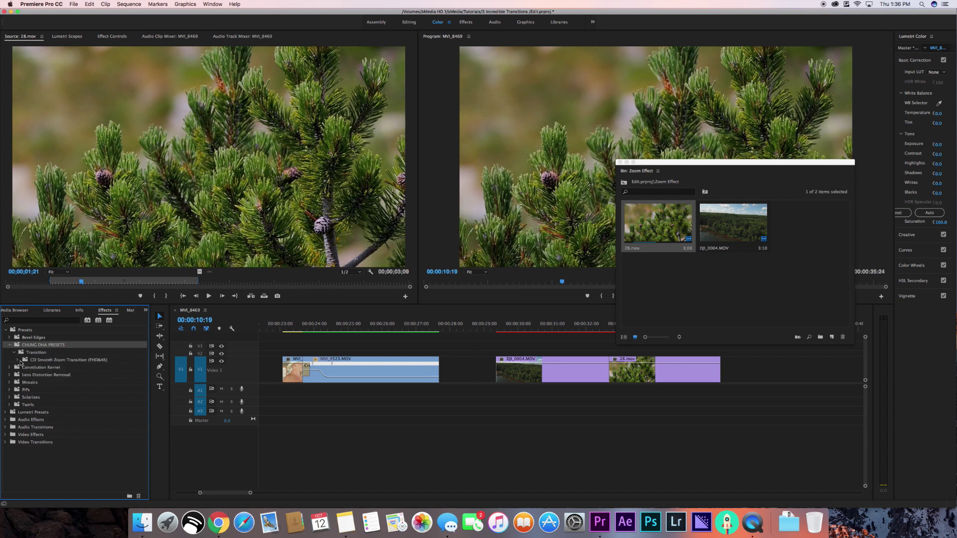
click(18, 360)
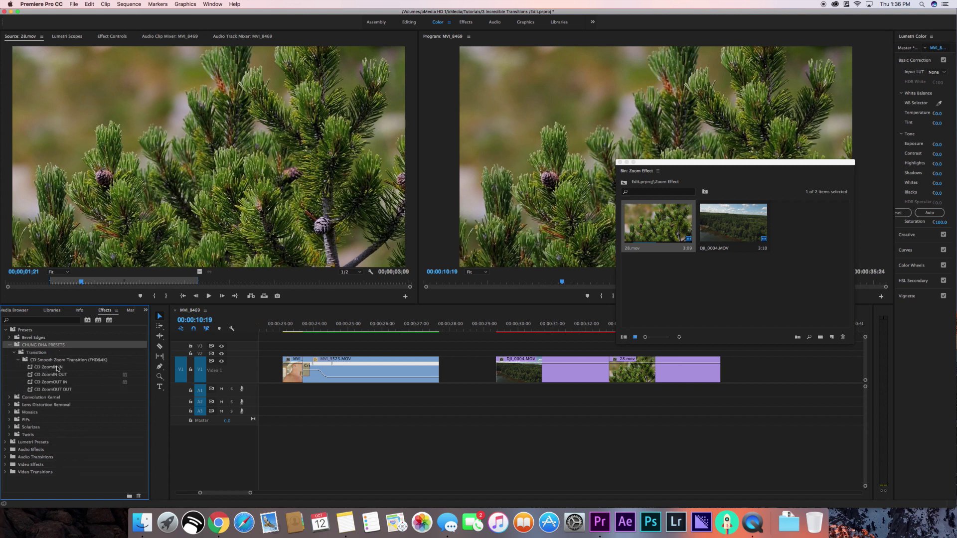
drag(61, 374, 567, 319)
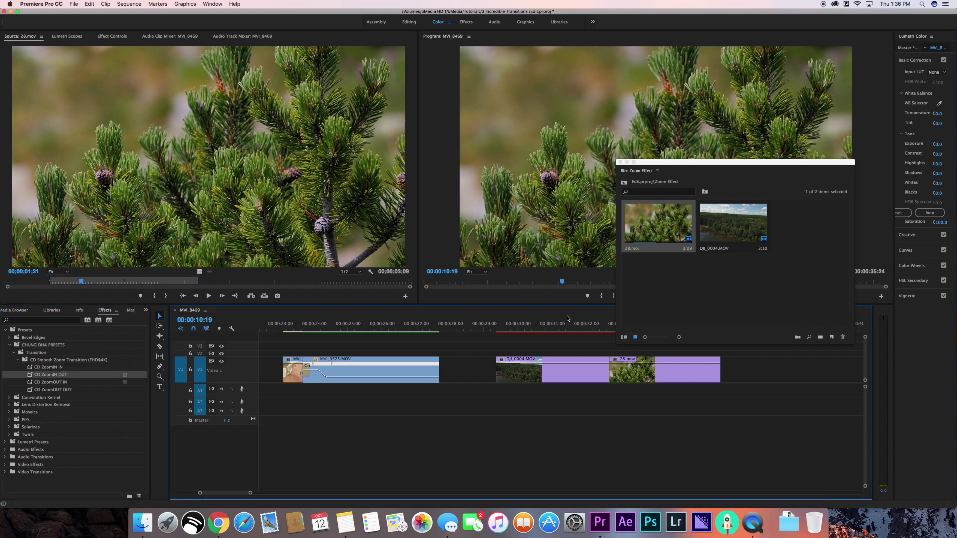
click(621, 162)
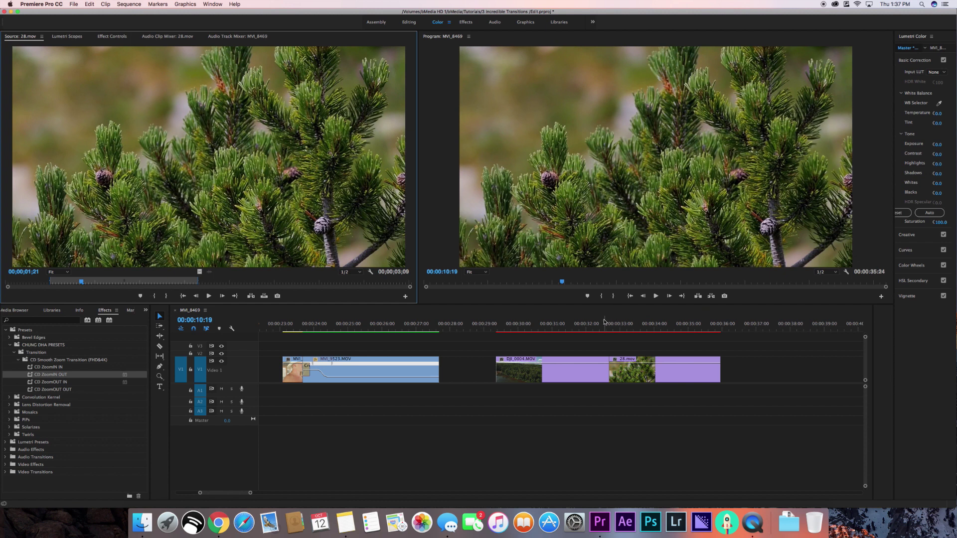
- Set the scale of the new DJI_0004.MOV clip to 50
click(578, 327)
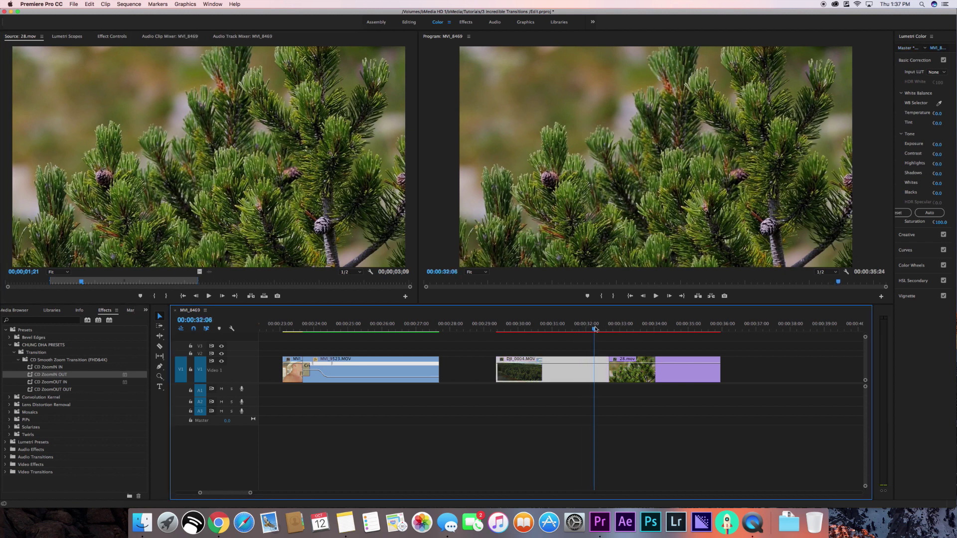
double_click(526, 370)
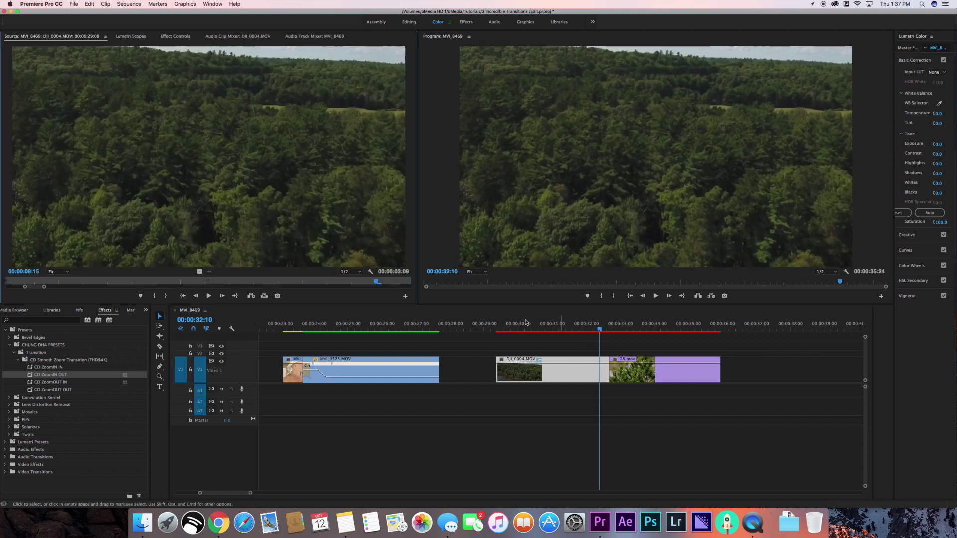
click(168, 36)
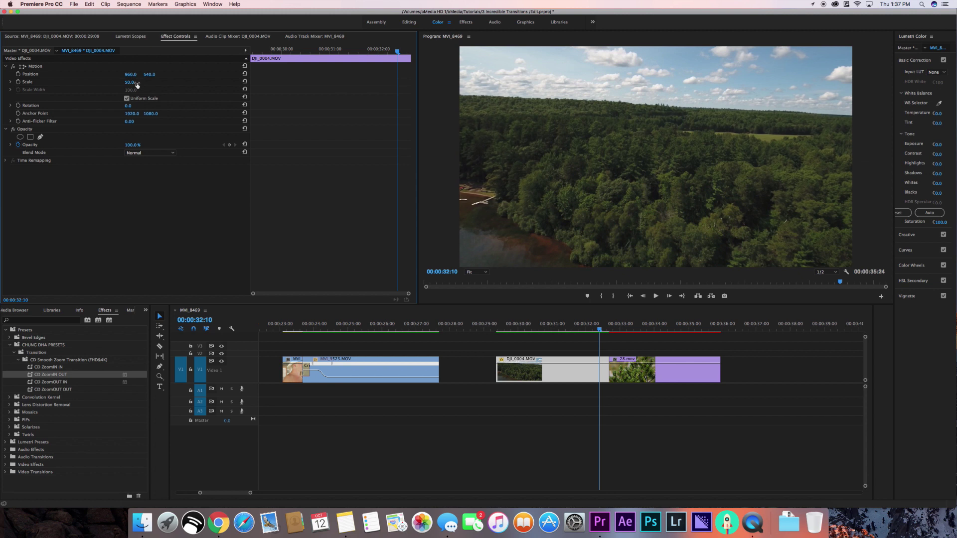
- Set the scale of the new 28.mov clip to 151 and render the sequence preview
click(650, 323)
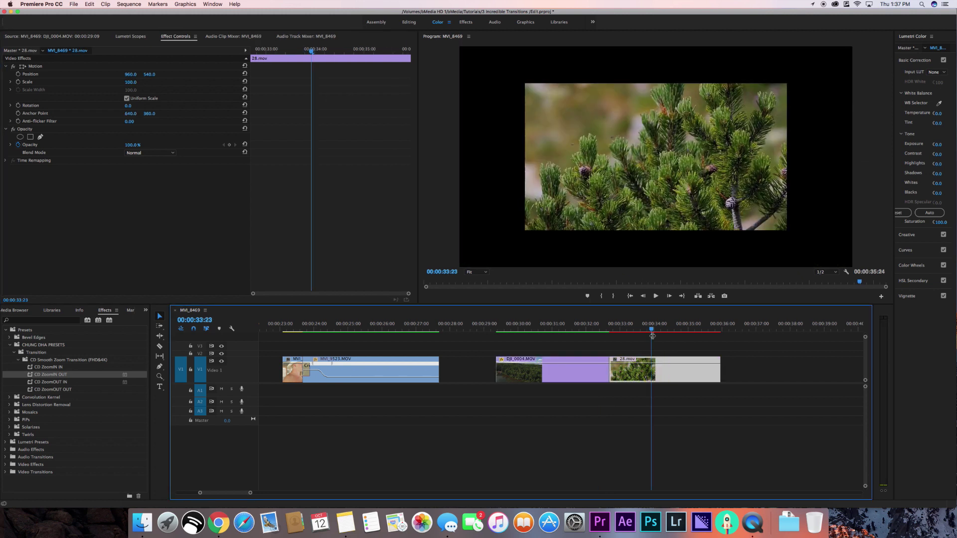
double_click(633, 371)
click(156, 37)
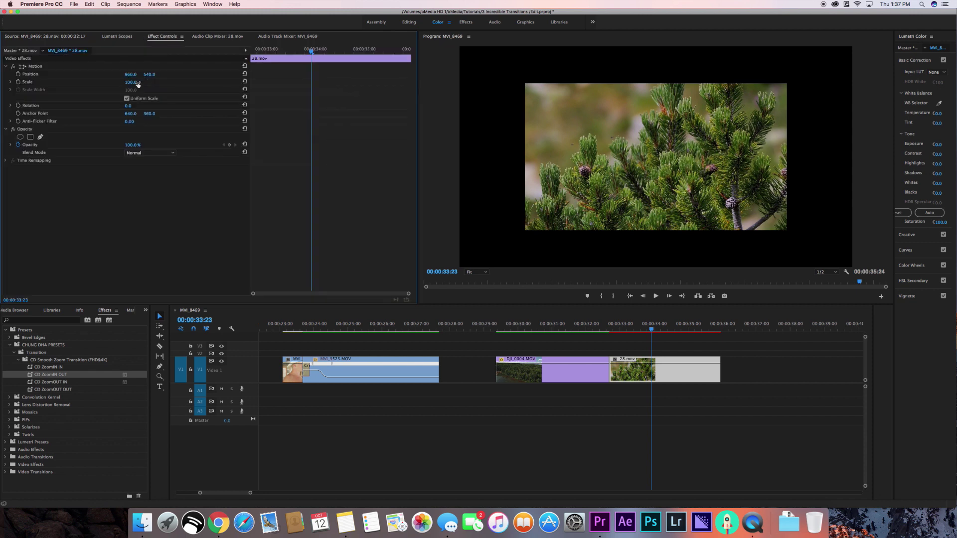
text(151)
key(Return)
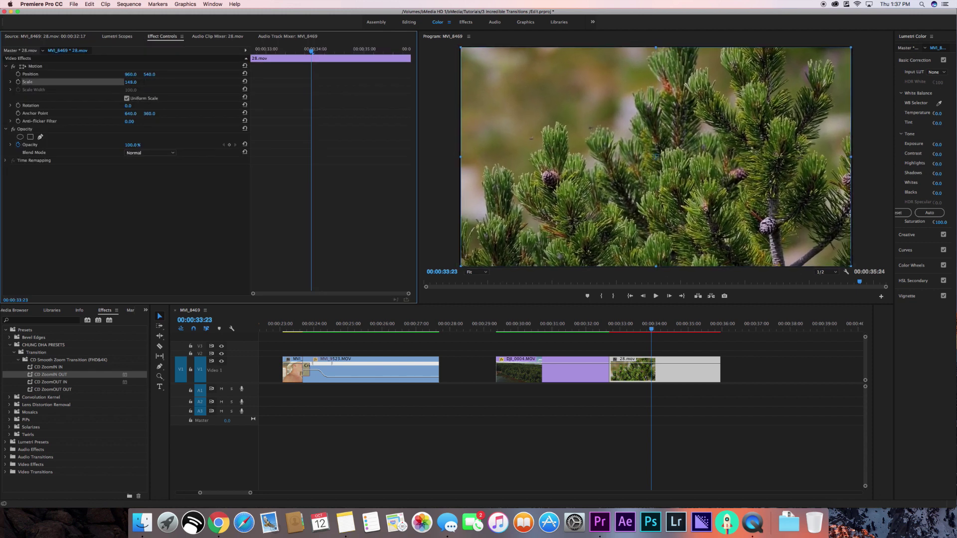
click(565, 413)
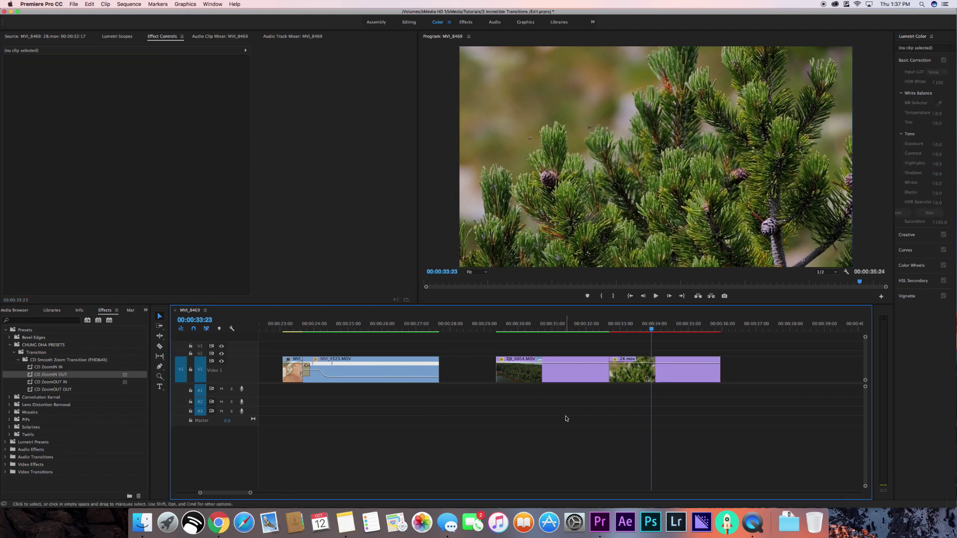
key(Return)
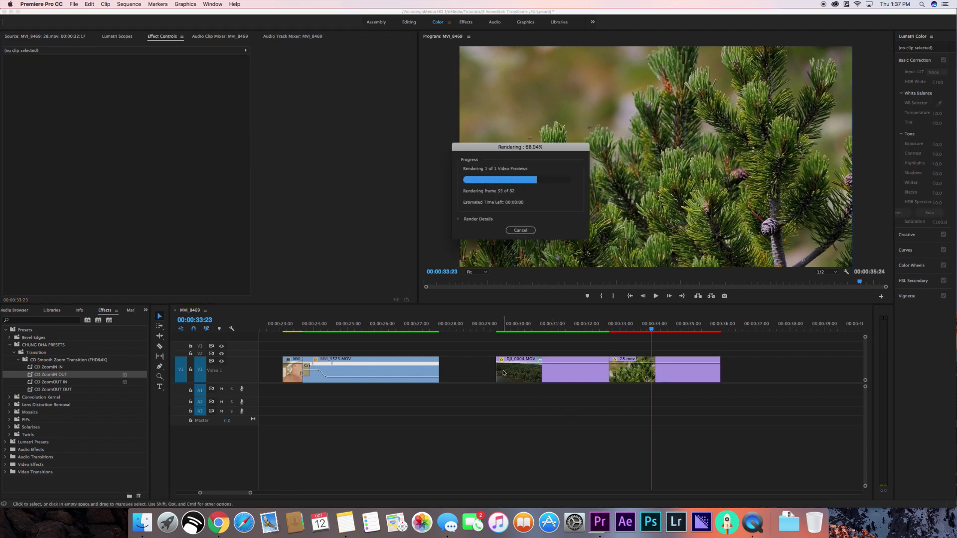
- Split the new DJI_0004.MOV clip a few frames before its edit point with 28.mov
click(570, 324)
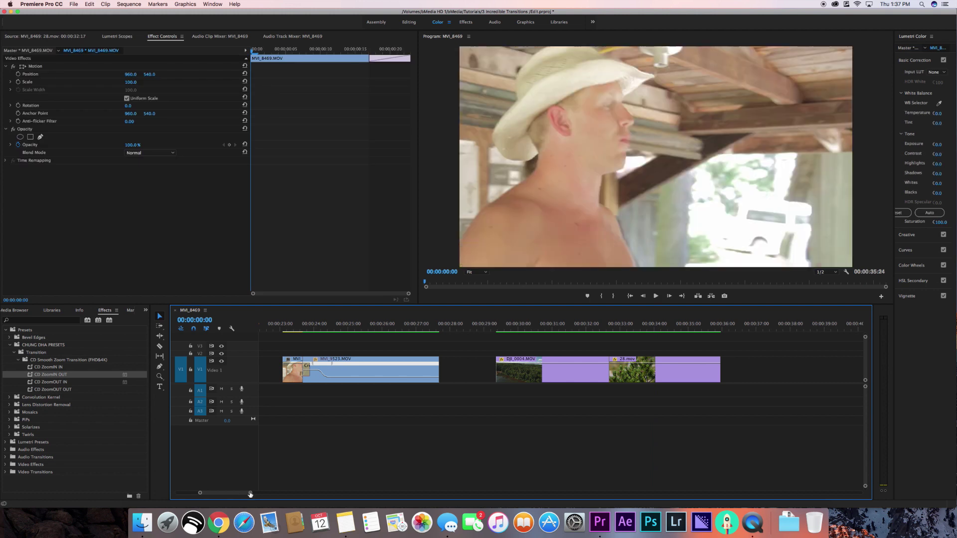
drag(571, 324, 599, 370)
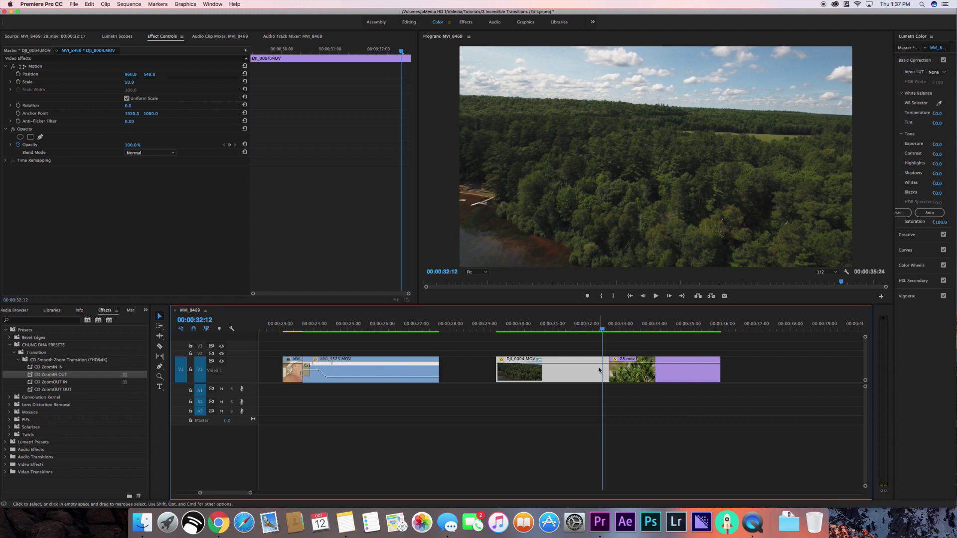
key(c)
key(Left)
key(Left)
key(Left)
key(Left)
- Split the 28.mov clip at 00:00:33:00, shortly after the edit point, and return to the Selection tool
drag(598, 331, 622, 334)
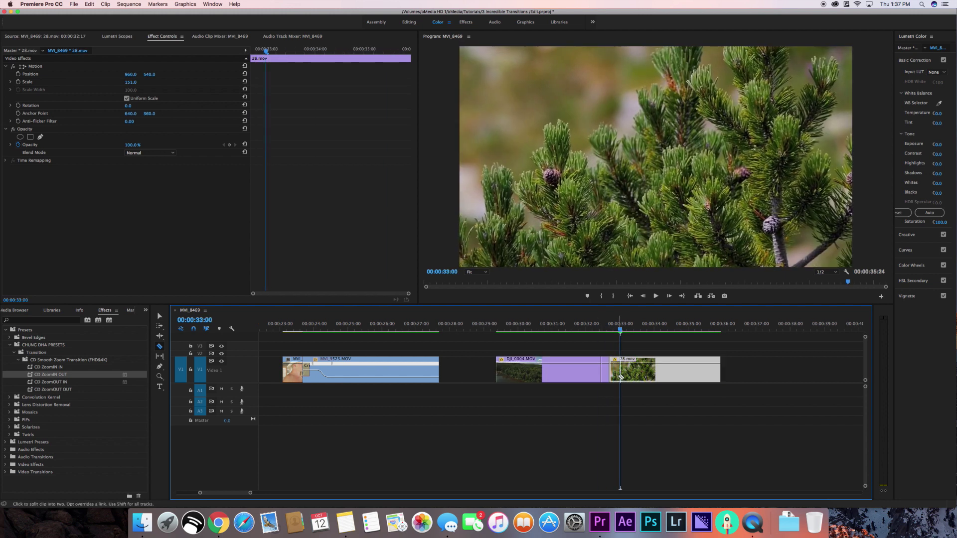
click(621, 377)
click(160, 317)
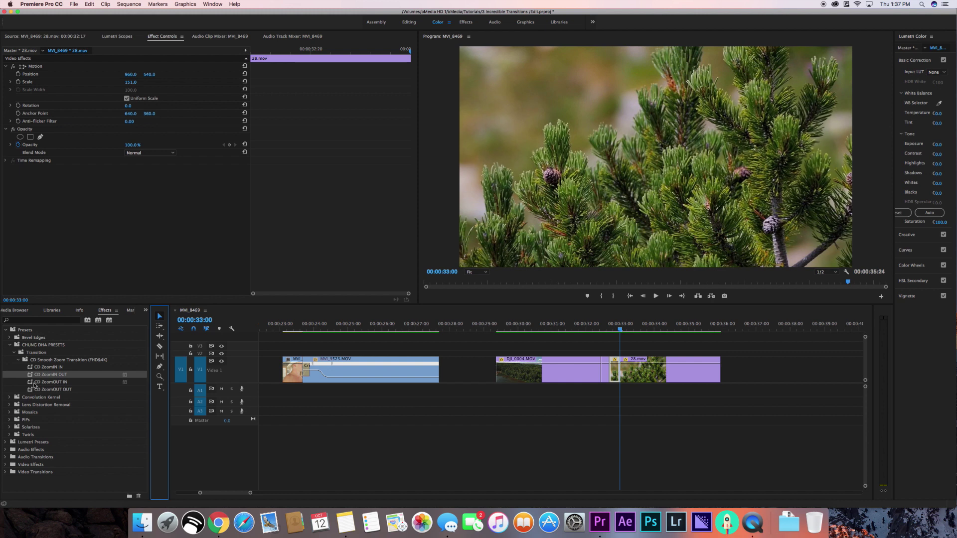
- Apply CD ZoomIN OUT to the short 28.mov piece and CD ZoomIN IN to the short DJI_0004.MOV piece at the edit point
drag(40, 376, 549, 376)
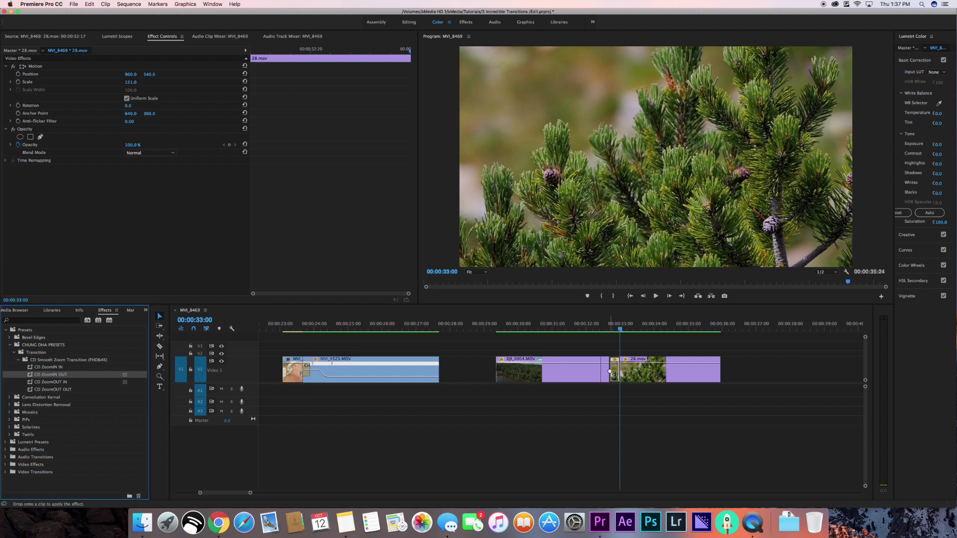
drag(606, 372, 616, 381)
click(58, 369)
- Render the sequence preview with the zoom transition presets applied
mouse_move(618, 326)
mouse_down()
mouse_move(598, 328)
mouse_move(628, 333)
mouse_up()
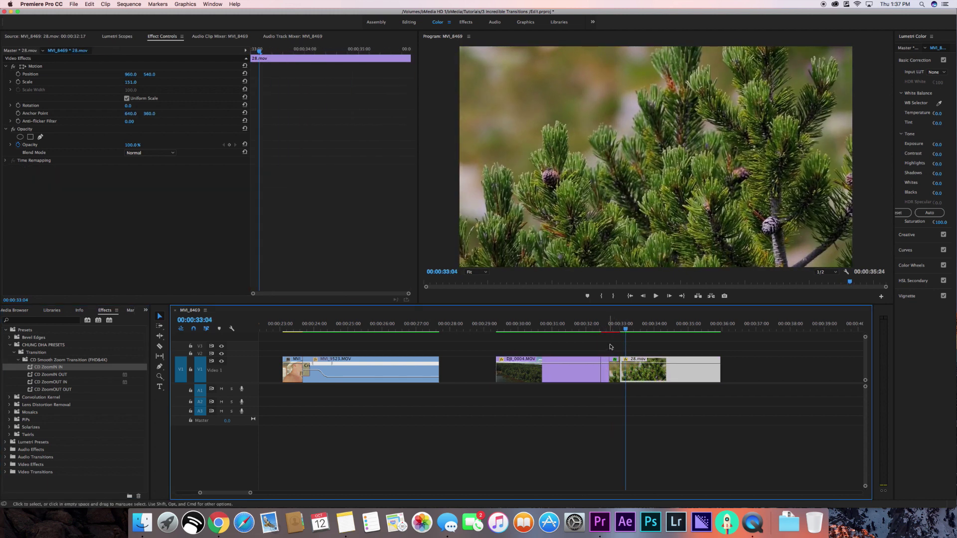
click(611, 347)
key(Return)
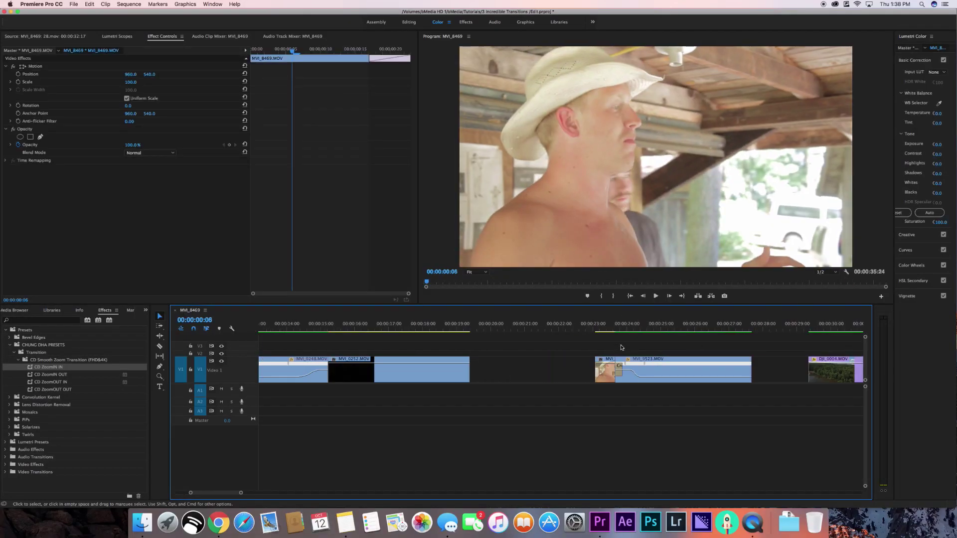
- Play back the zoom transition between the DJI_0004.MOV and 28.mov clips
click(572, 327)
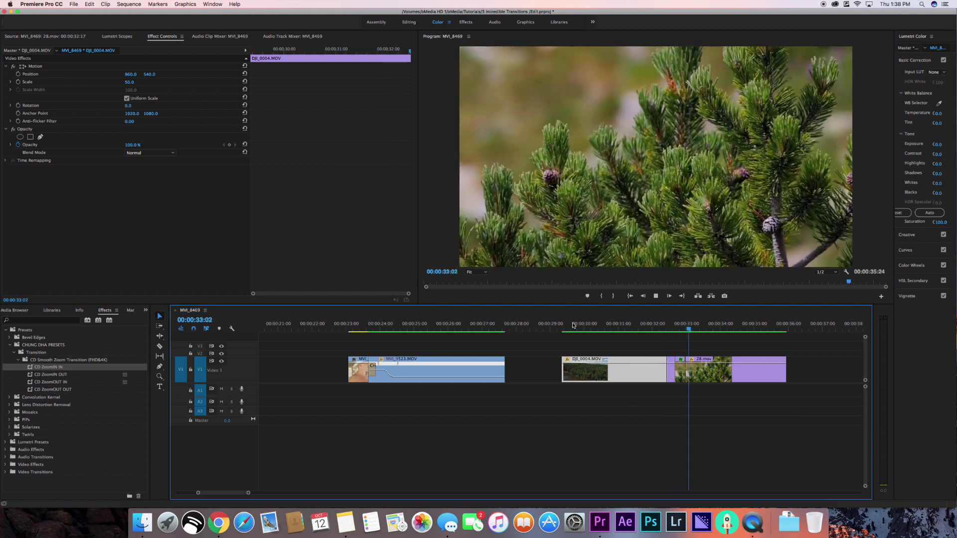
click(610, 327)
key(space)
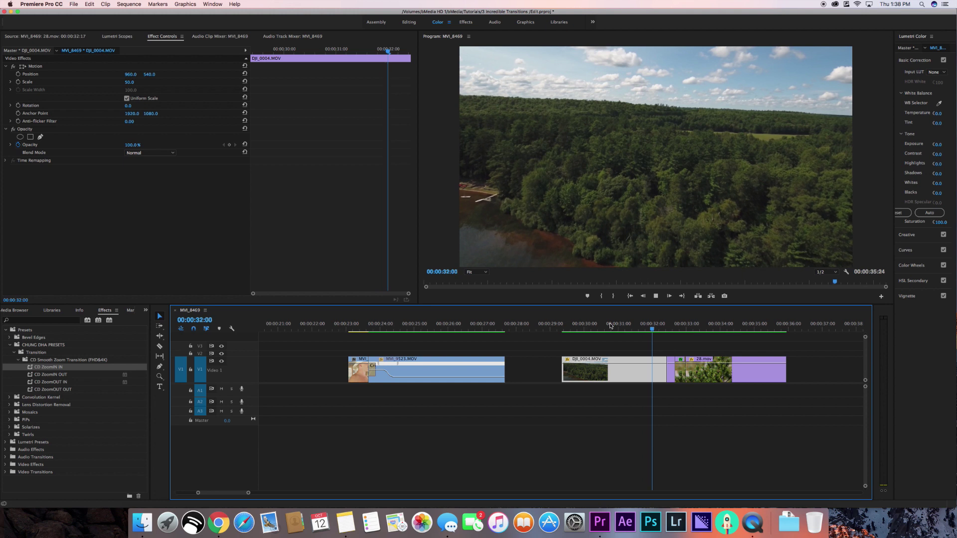
key(space)
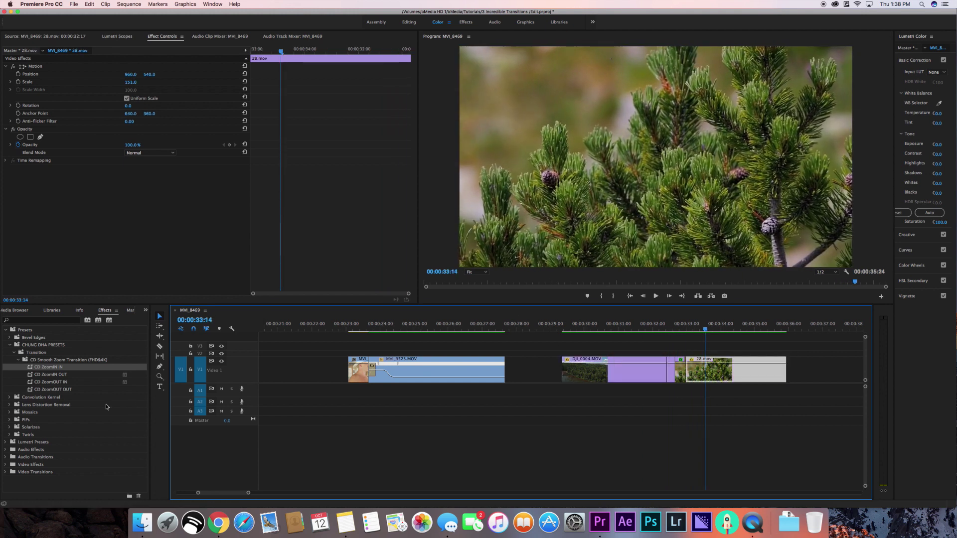
- Add a short Cross Dissolve at the edit between DJI_0004.MOV and 28.mov, and render the sequence preview
click(74, 320)
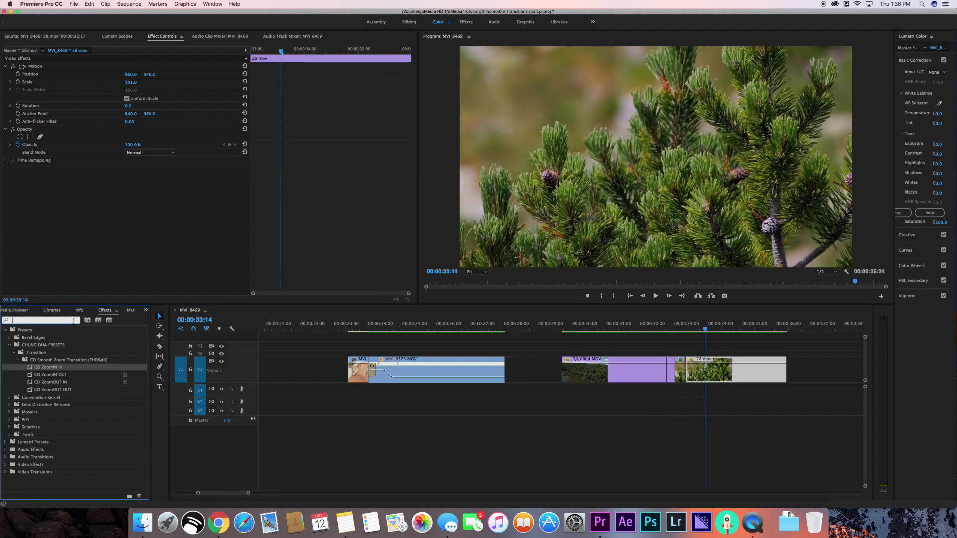
text(cro)
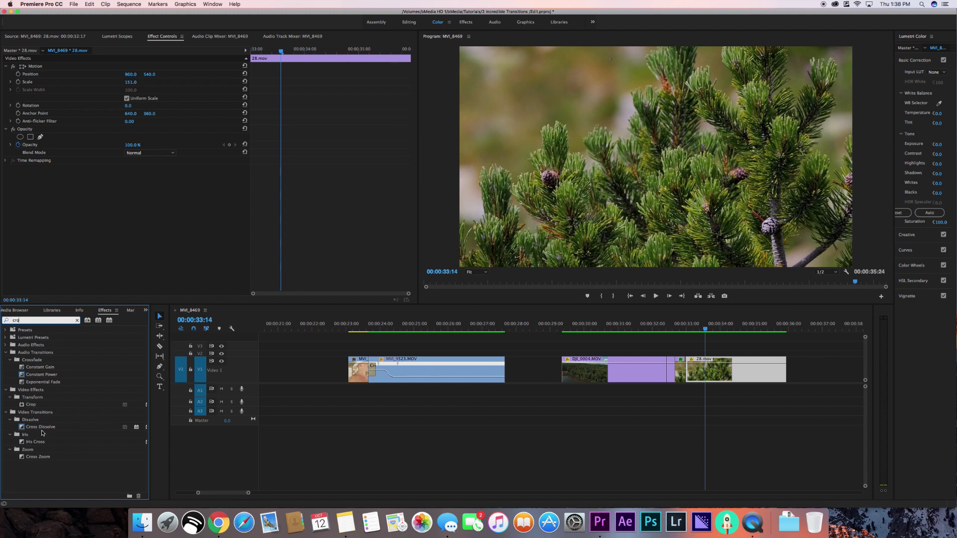
drag(41, 427, 503, 379)
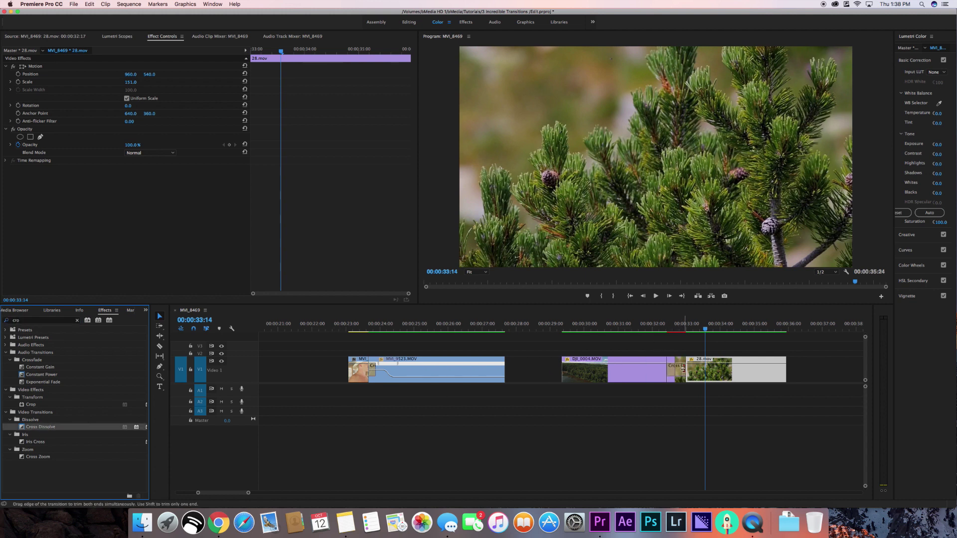
drag(683, 369, 675, 371)
click(673, 407)
key(Return)
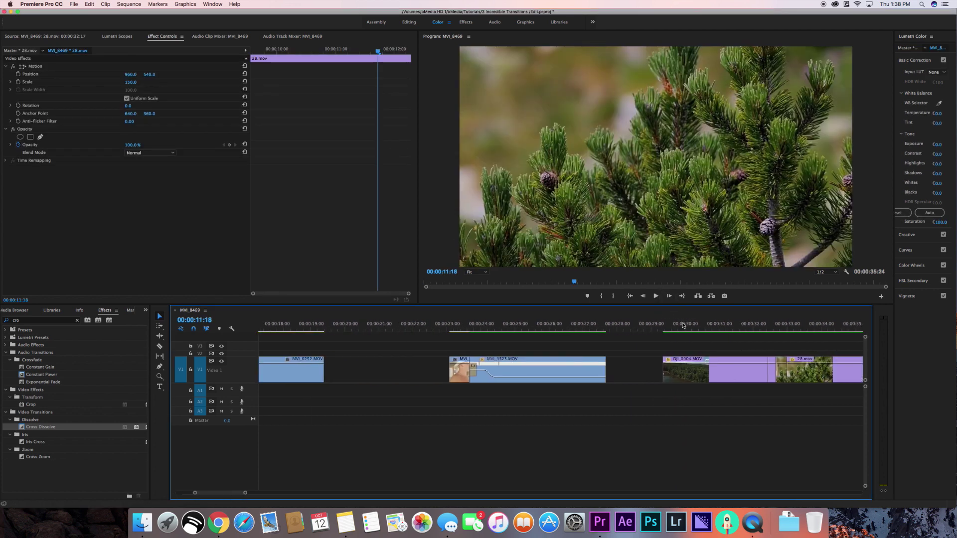
- Play back the rendered zoom transition and the earlier MVI_0248.MOV to MVI_0252.MOV example in the sequence
scroll(683, 326, right, 3)
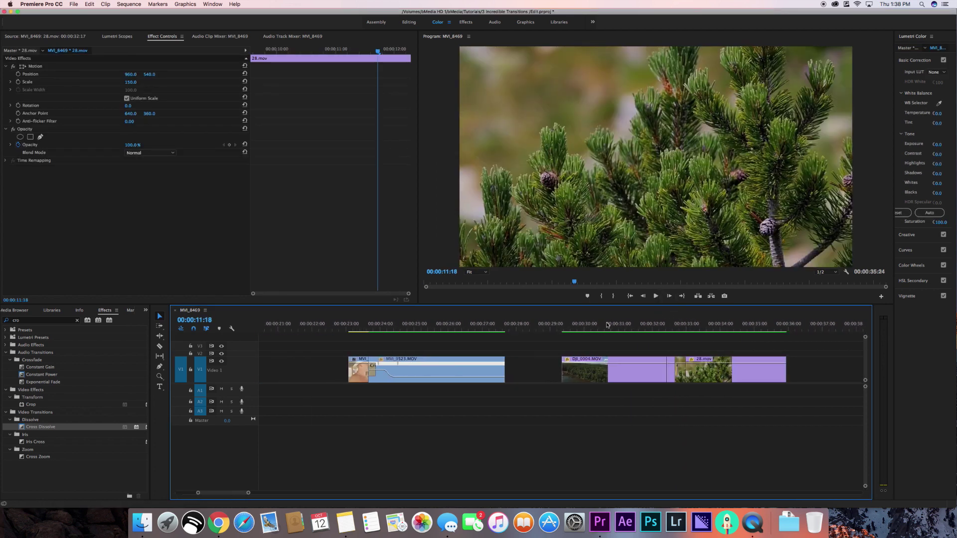
click(609, 328)
key(space)
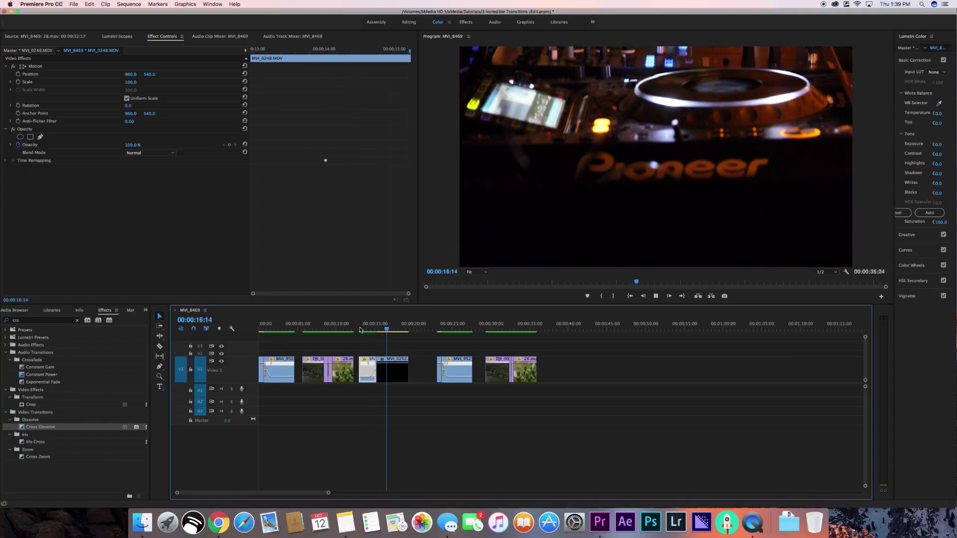
key(space)
- Place MVI_0248.MOV from the Into black Transition bin on the timeline after the last clips
click(17, 311)
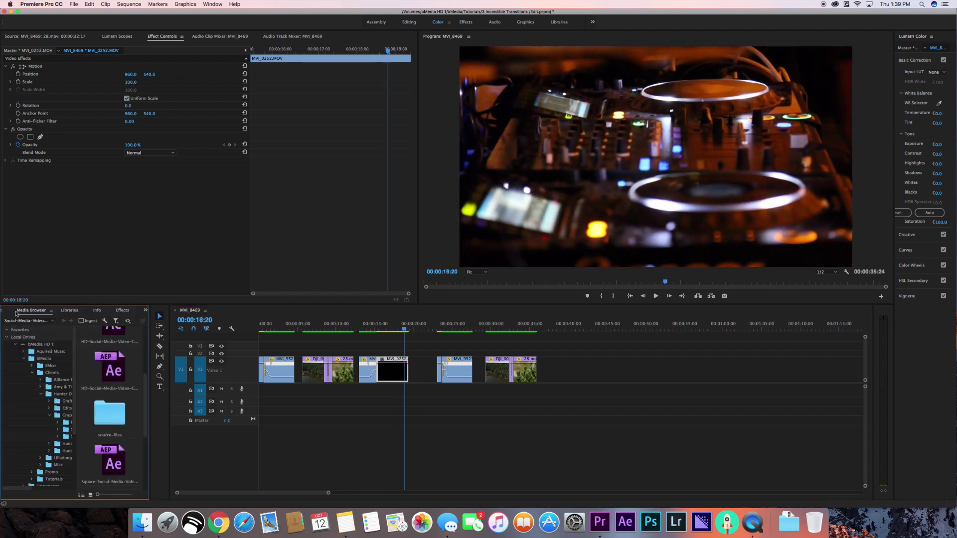
click(70, 311)
click(9, 312)
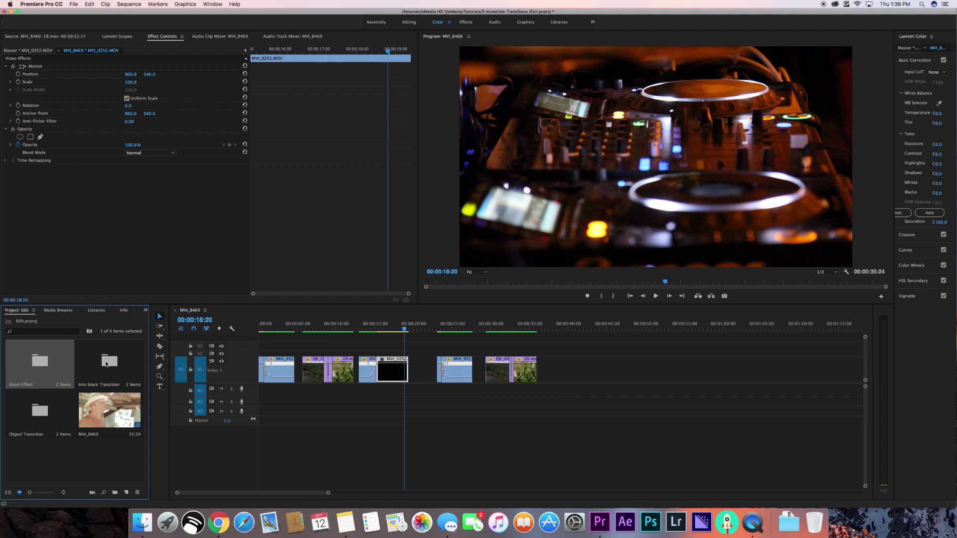
double_click(104, 368)
double_click(72, 99)
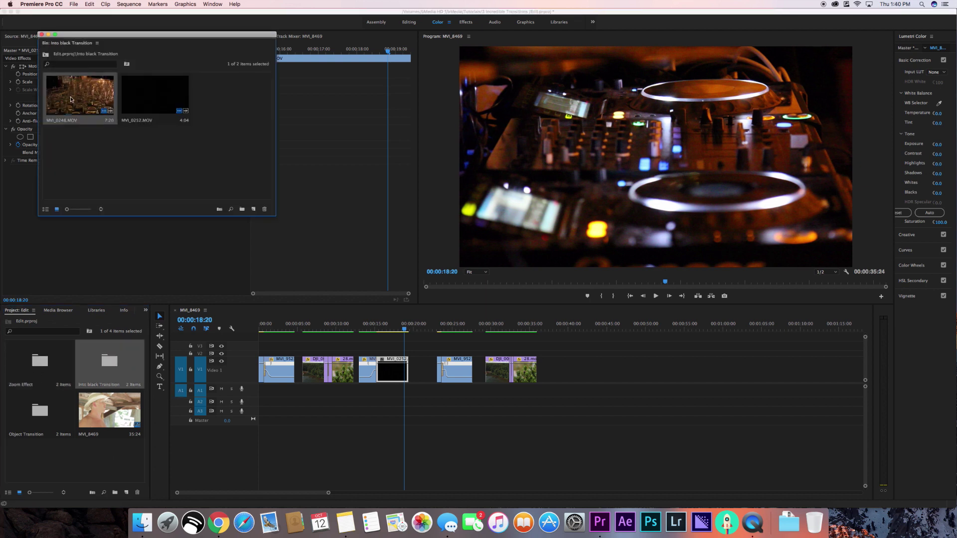
drag(141, 37, 401, 352)
drag(125, 281, 553, 377)
- Set the source range of MVI_0252.MOV, place it directly after MVI_0248.MOV, and close the bin window
double_click(425, 404)
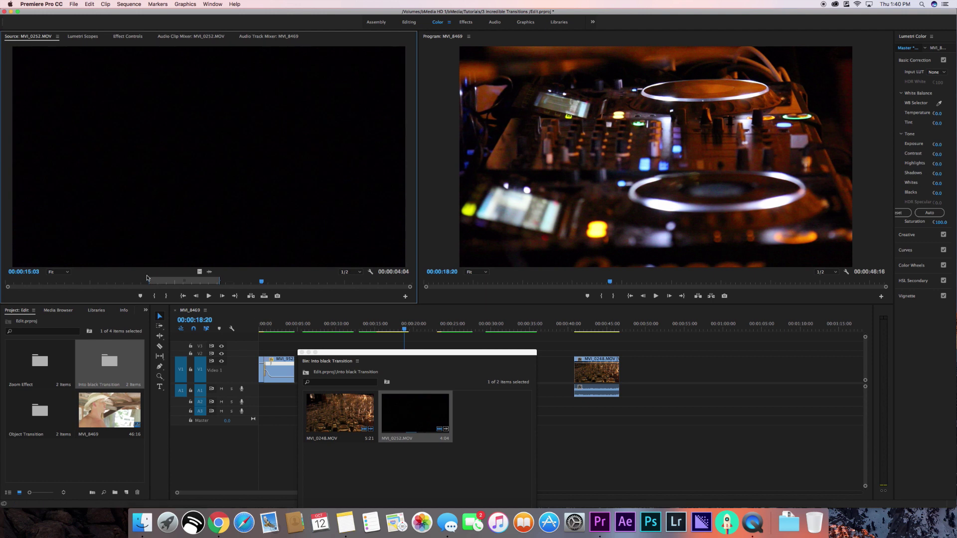
drag(146, 283, 225, 285)
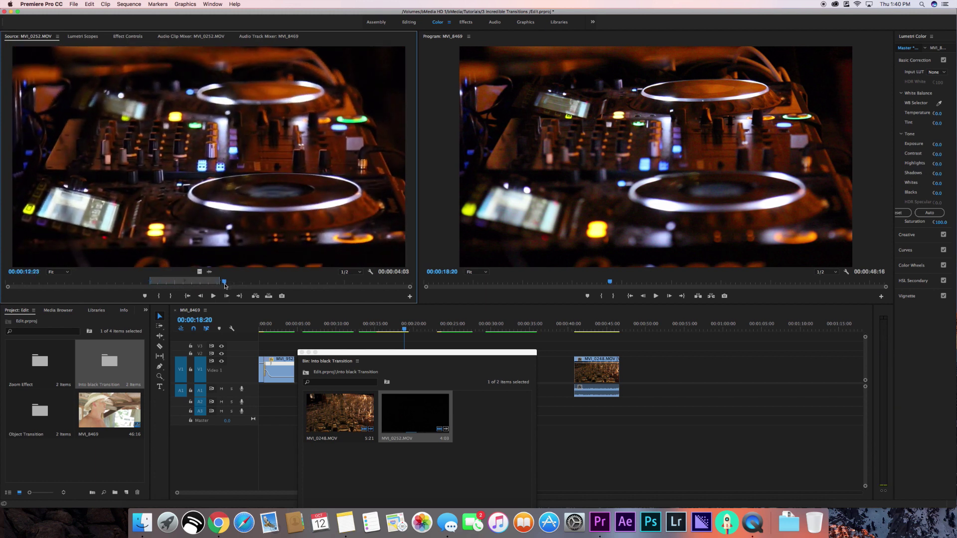
drag(214, 210, 623, 371)
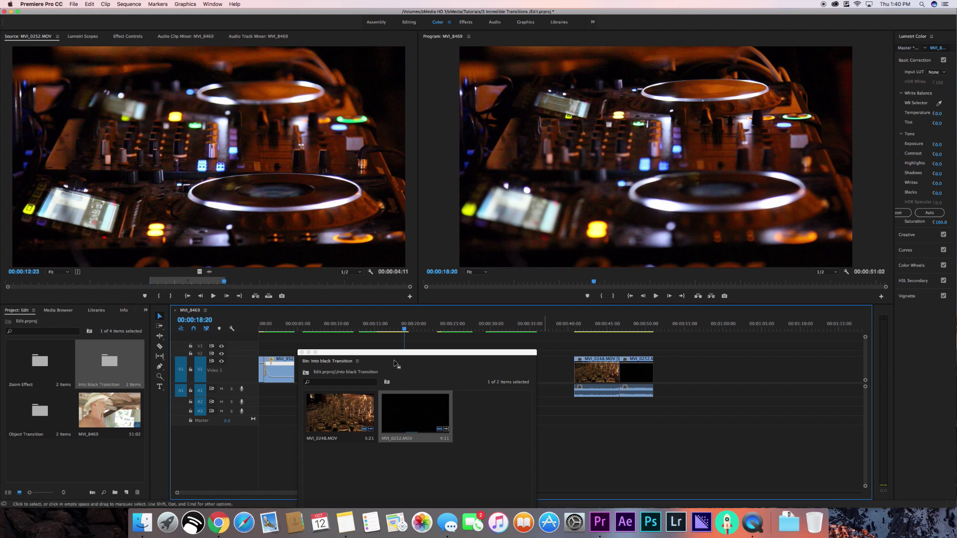
click(302, 353)
- Delete the audio of the new MVI_0248.MOV and MVI_0252.MOV clips while keeping their video protected with a track lock
drag(572, 348, 657, 396)
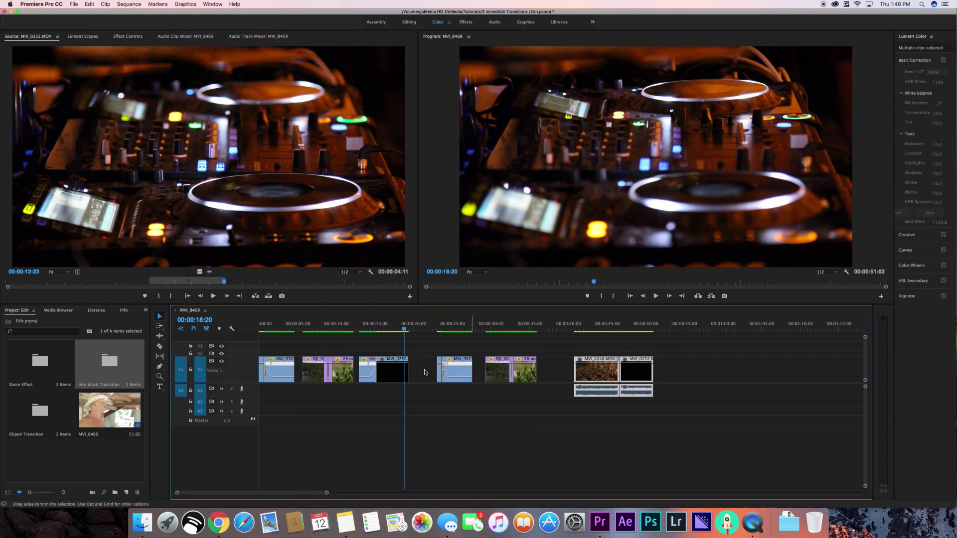
click(189, 370)
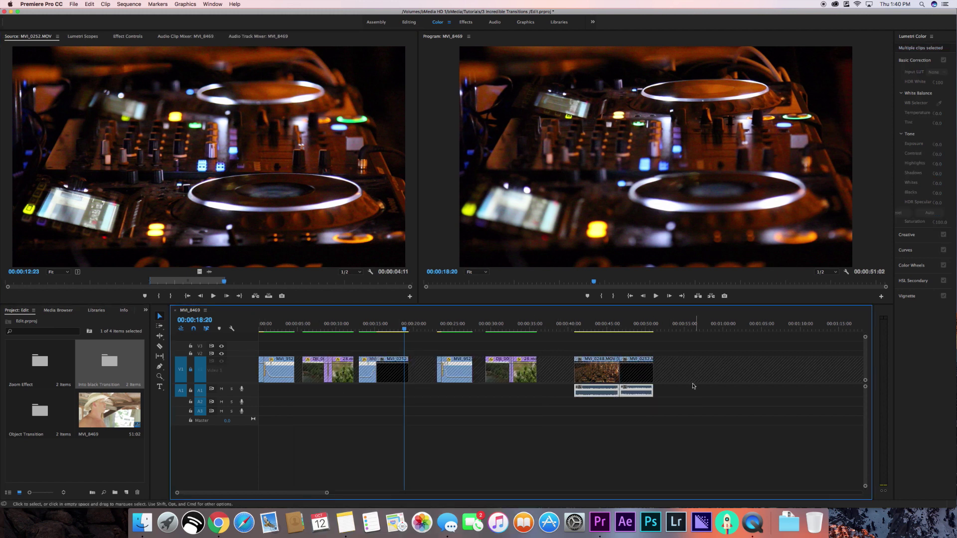
click(189, 370)
- Scrub through the new MVI_0248.MOV clip and display its Time Remapping Speed line on the timeline
mouse_move(583, 329)
mouse_down()
mouse_move(610, 330)
mouse_move(594, 331)
mouse_up()
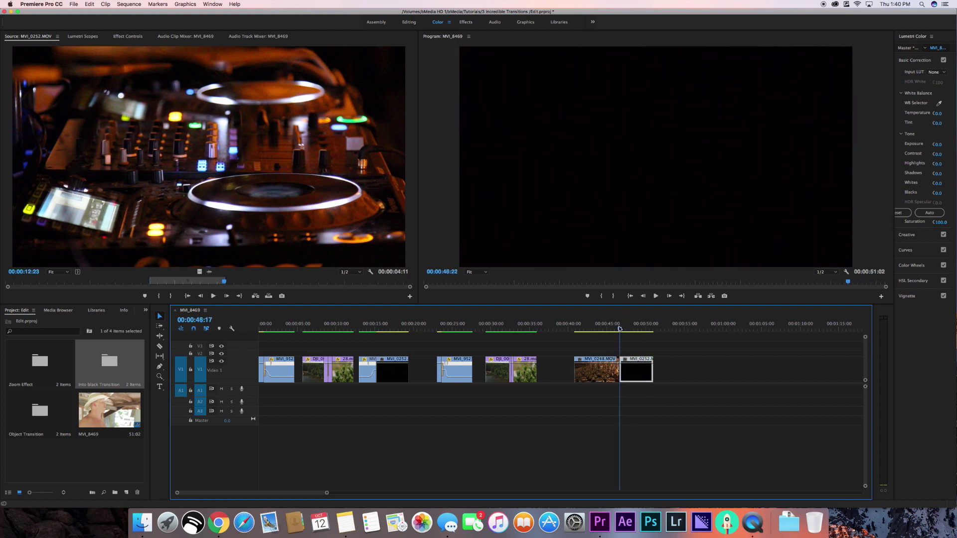
click(607, 332)
drag(606, 332, 601, 331)
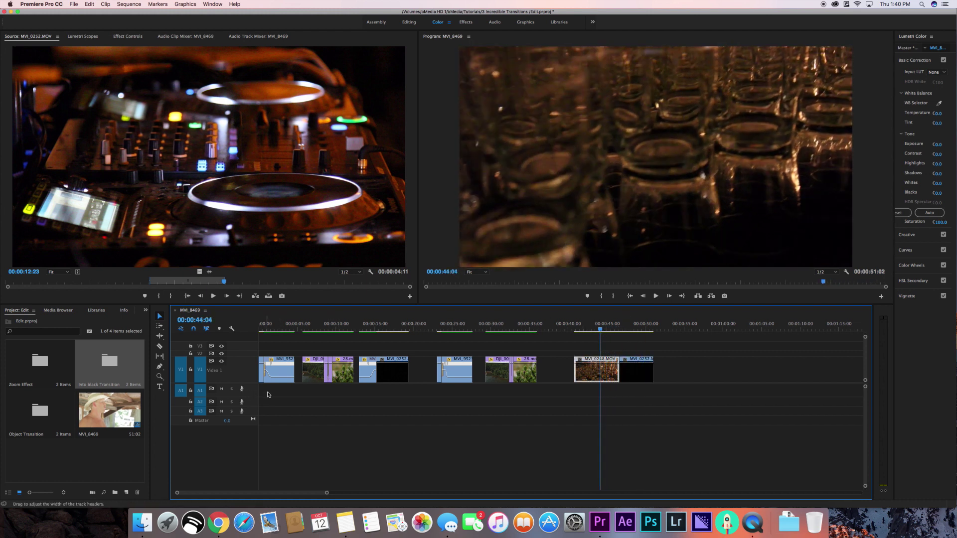
right_click(578, 362)
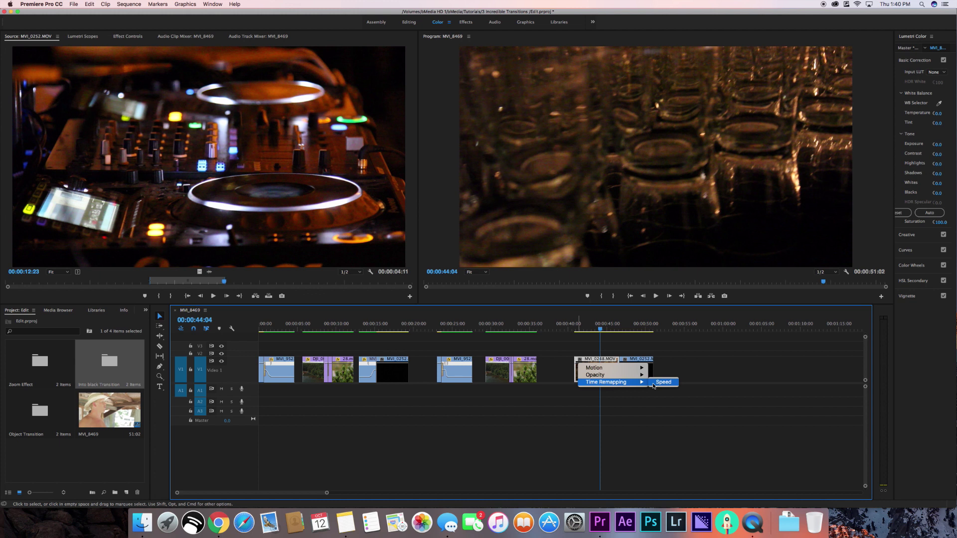
click(654, 383)
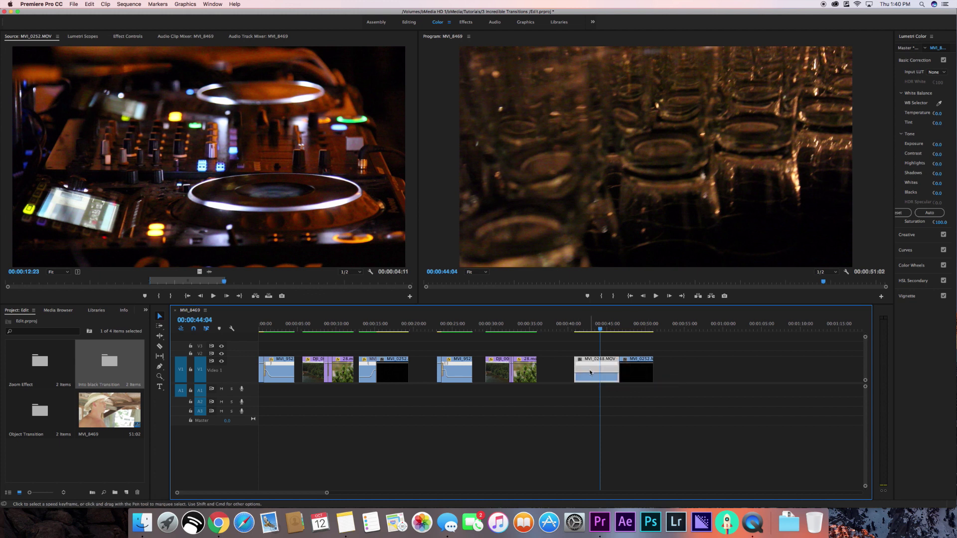
- Add a speed keyframe to MVI_0248.MOV at 00:00:42:19 and ramp up the speed of the part following it
drag(637, 375, 642, 375)
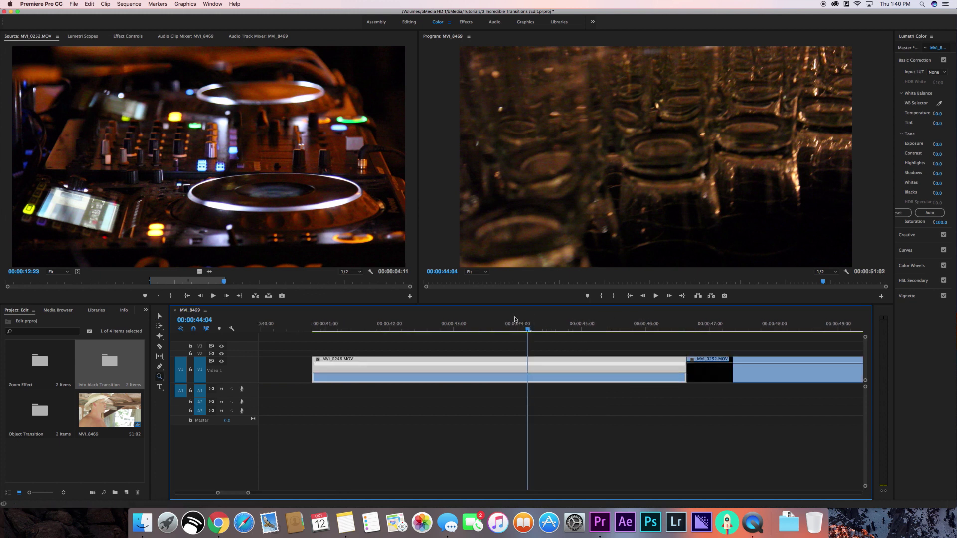
drag(481, 327, 440, 330)
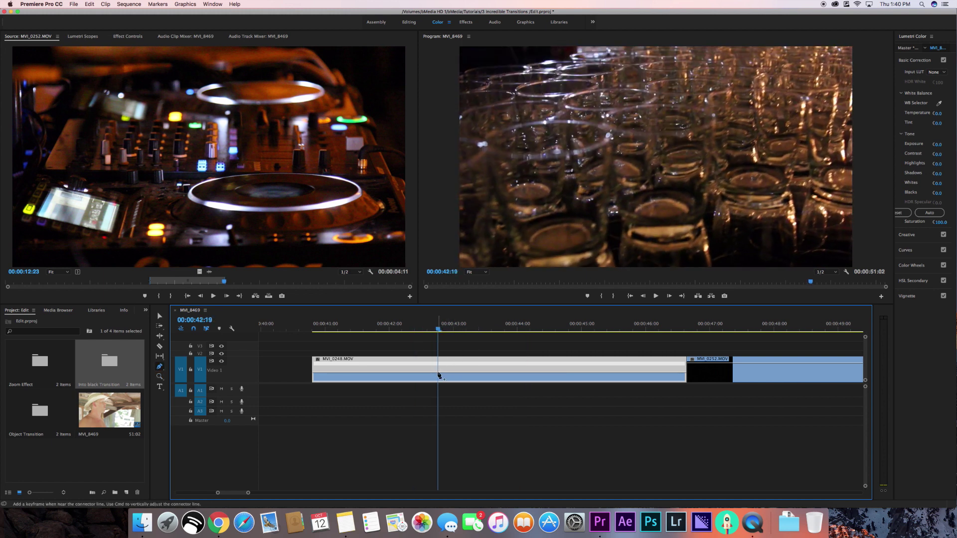
drag(441, 369, 641, 368)
click(161, 317)
drag(651, 375, 418, 439)
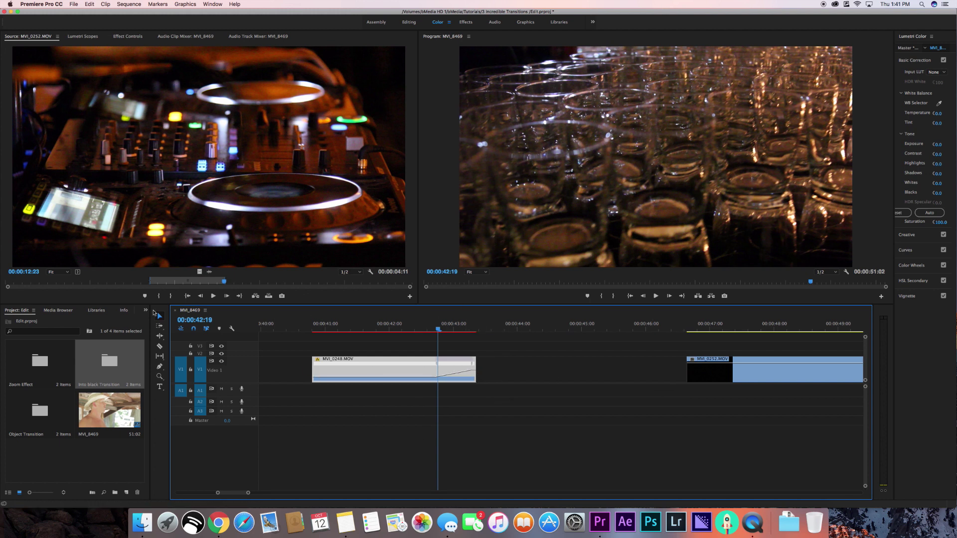
- Move the sped-up MVI_0248.MOV clip against the start of MVI_0252.MOV and play across the edit
drag(372, 367, 582, 367)
click(623, 333)
key(space)
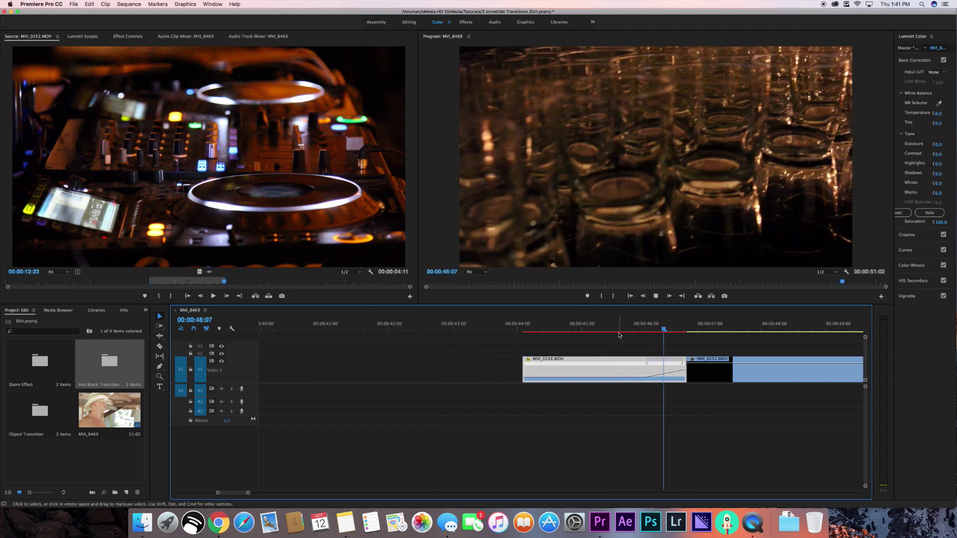
- Smooth the speed ramp of MVI_0248.MOV into a curve, adjust its start, and rejoin the clip to MVI_0252.MOV
click(649, 381)
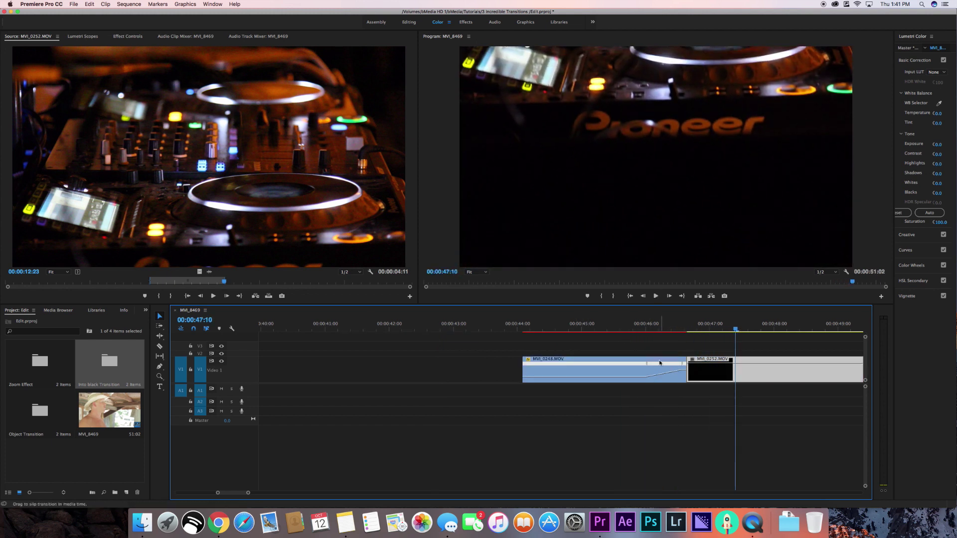
click(653, 370)
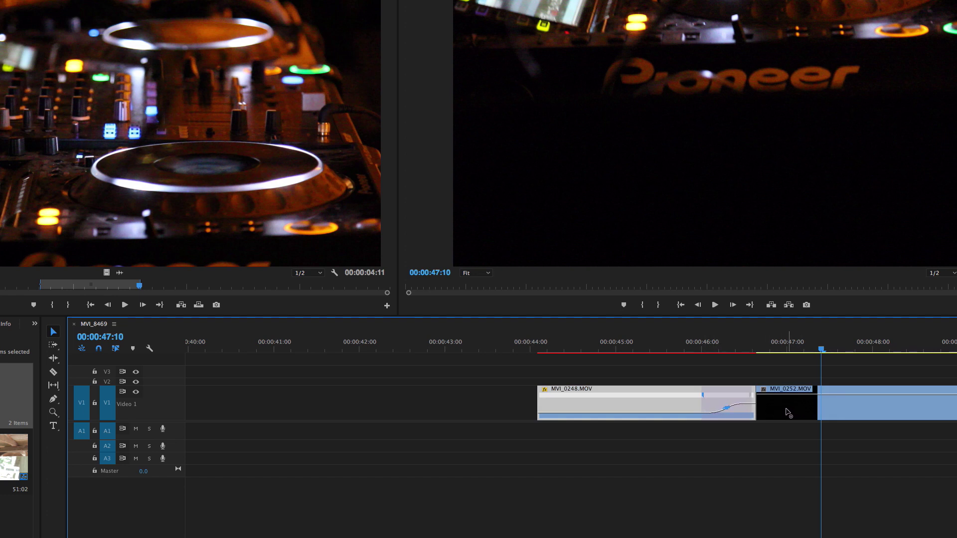
drag(704, 398, 643, 397)
drag(588, 388, 649, 389)
- Play the MVI_0248.MOV to MVI_0252.MOV transition and render the sequence preview
click(576, 343)
key(space)
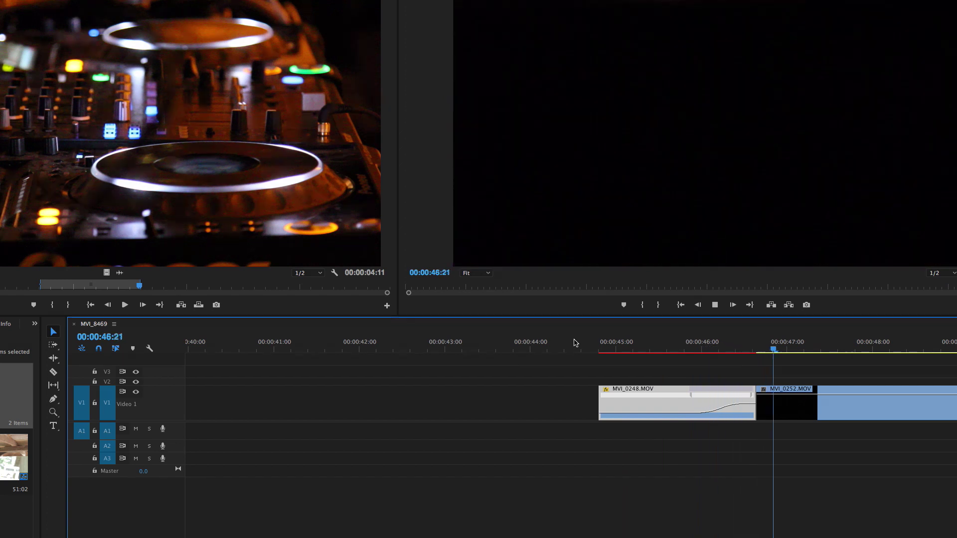
key(space)
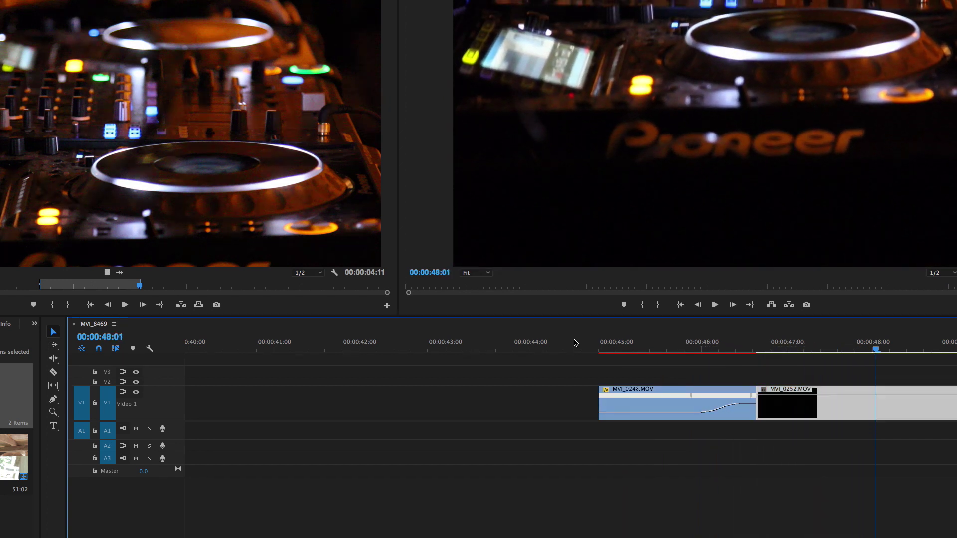
key(Return)
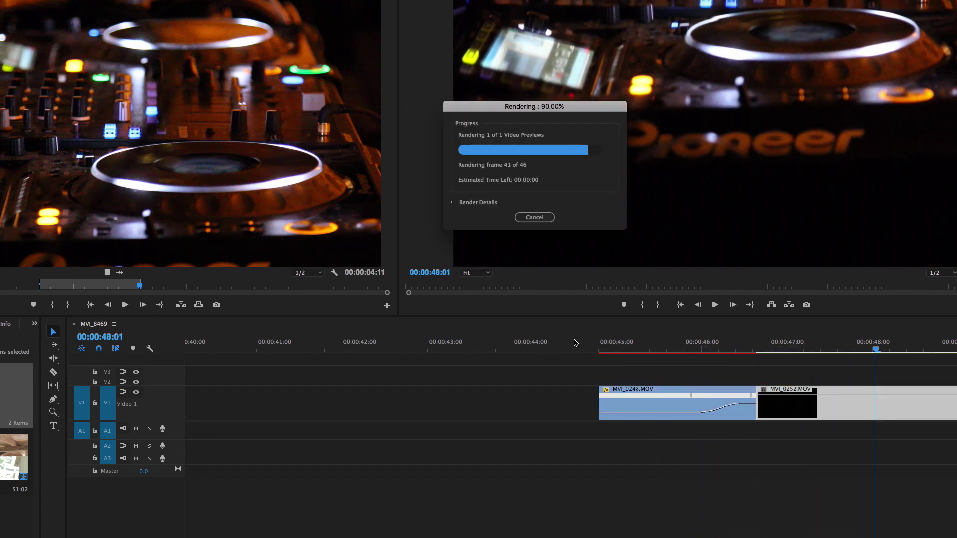